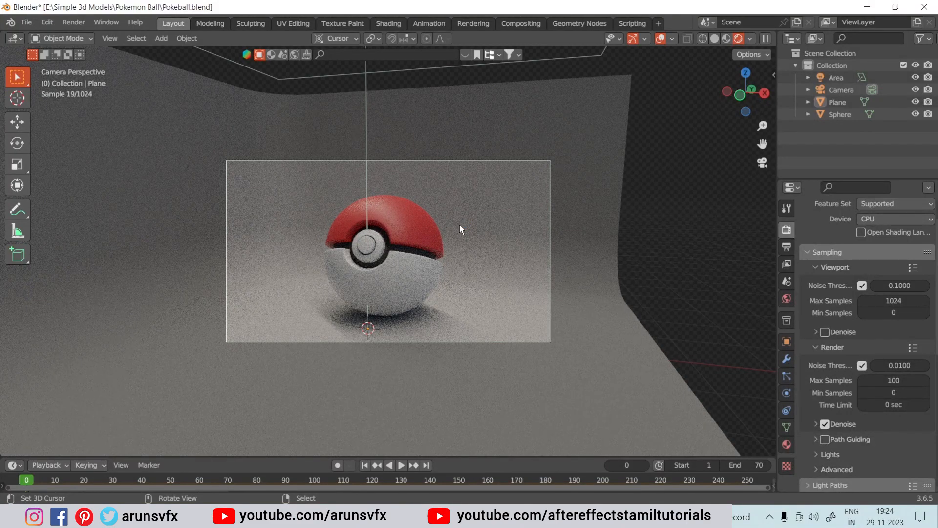
Step: Switch the viewport to Material Preview shading and inspect the ball and its curved backdrop, finishing in the camera view
{"action": "left_click", "coordinate": [416, 231]}
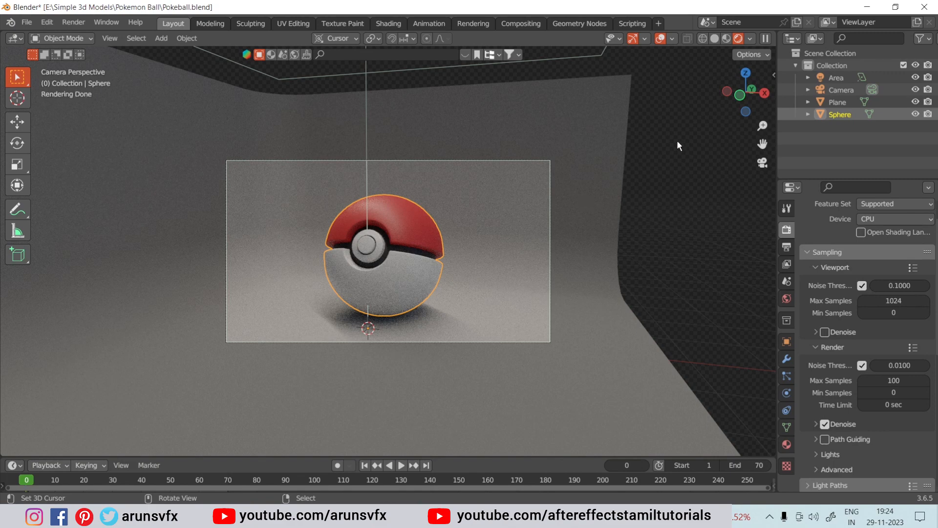
{"action": "right_click", "coordinate": [694, 218]}
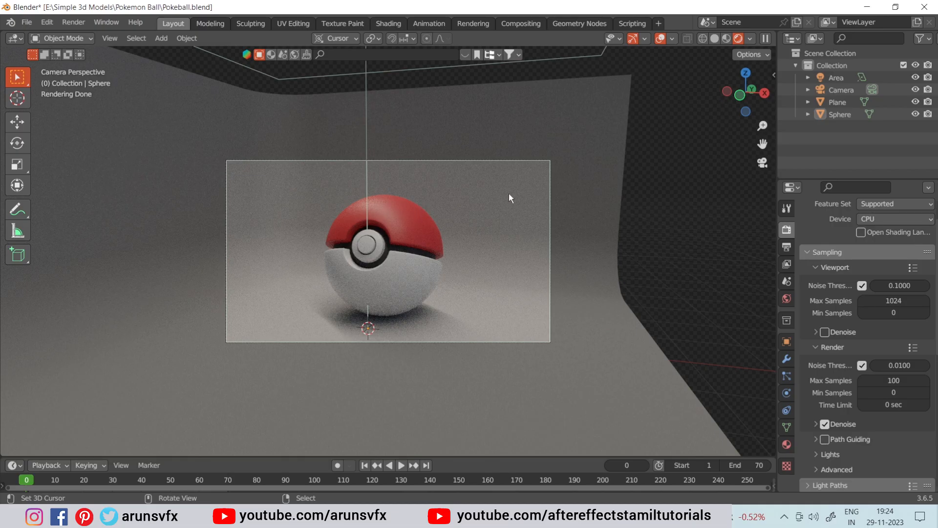
{"action": "middle_click_drag", "start_coordinate": [570, 169], "coordinate": [571, 221]}
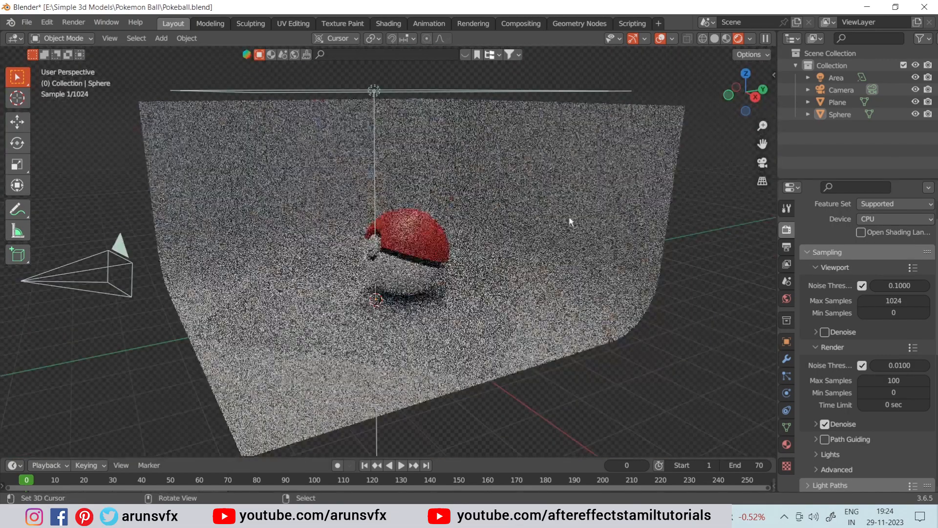
{"action": "left_click", "coordinate": [726, 39]}
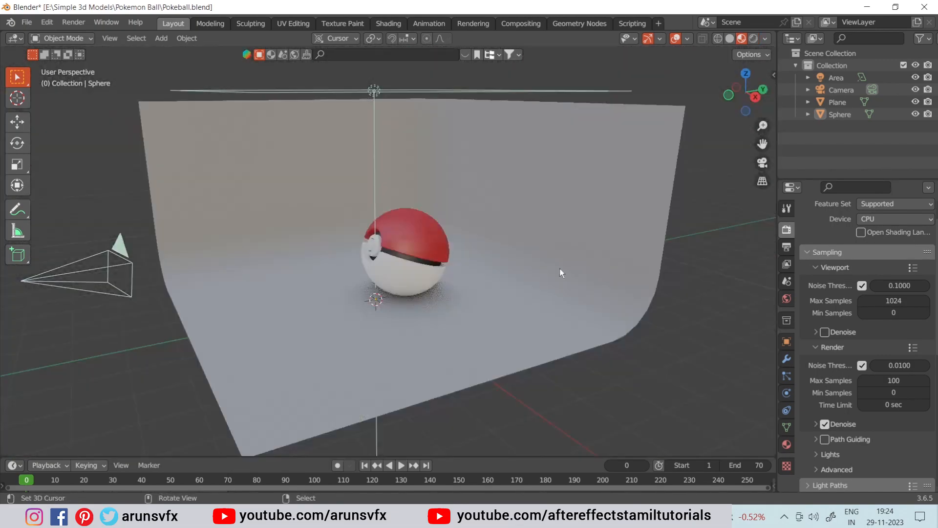
{"action": "mouse_move", "coordinate": [401, 272]}
{"action": "middle_mouse_down"}
{"action": "mouse_move", "coordinate": [388, 275]}
{"action": "mouse_move", "coordinate": [501, 225]}
{"action": "middle_mouse_up"}
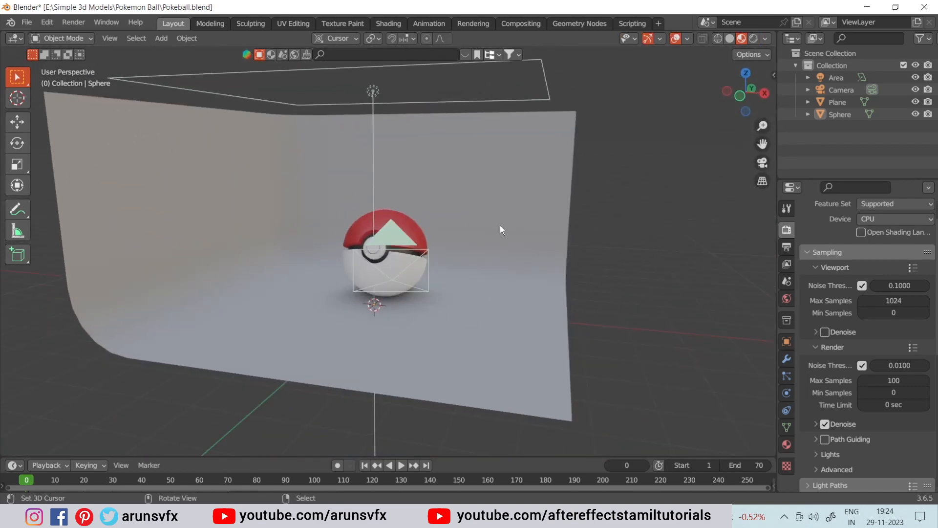
{"action": "left_click", "coordinate": [503, 231]}
{"action": "middle_click_drag", "start_coordinate": [477, 176], "coordinate": [432, 189]}
{"action": "key", "text": "KP_0"}
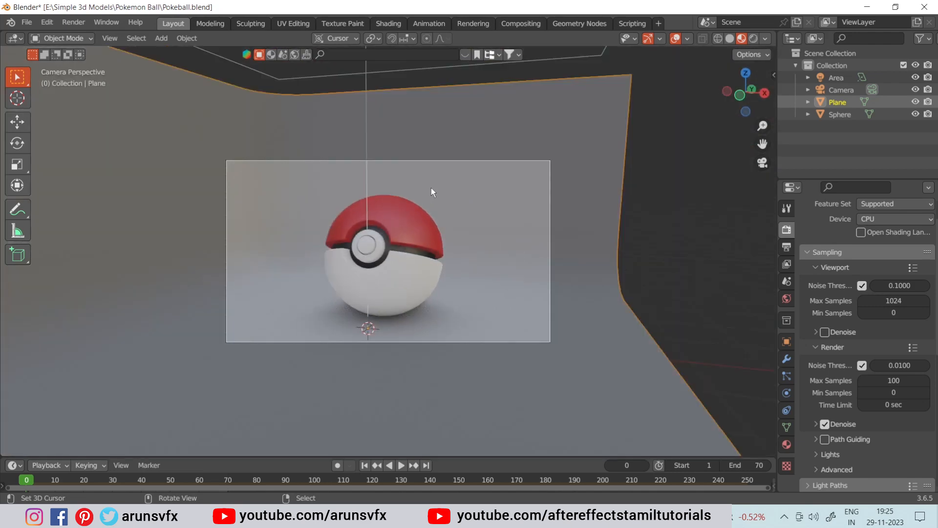
Step: View the existing render of the ball on the curved backdrop, then close the render window
{"action": "left_click", "coordinate": [70, 23]}
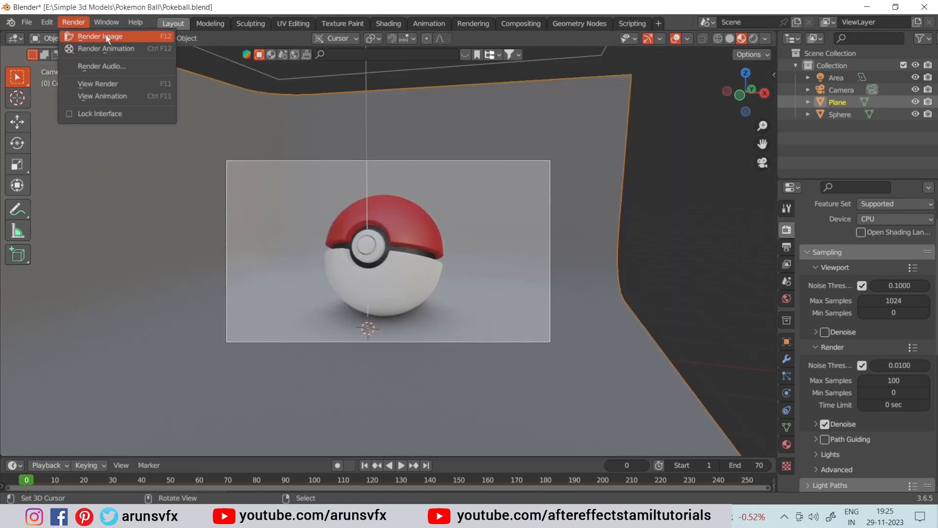
{"action": "left_click", "coordinate": [106, 83]}
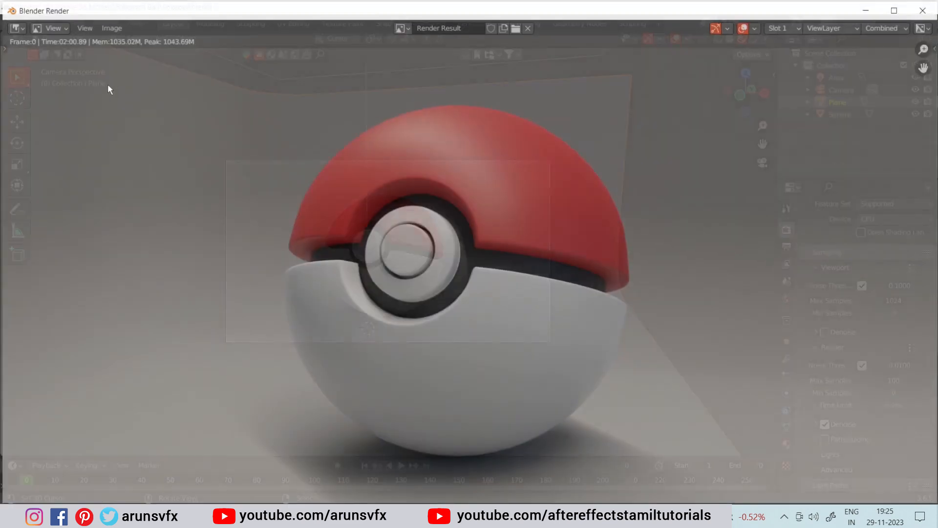
{"action": "scroll", "coordinate": [504, 191], "scroll_direction": "down", "scroll_amount": 4}
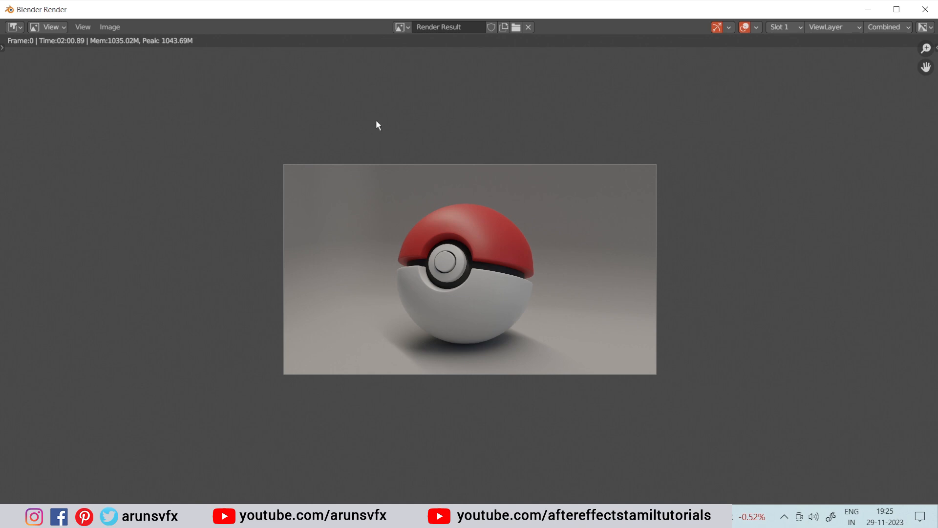
{"action": "left_click", "coordinate": [926, 9]}
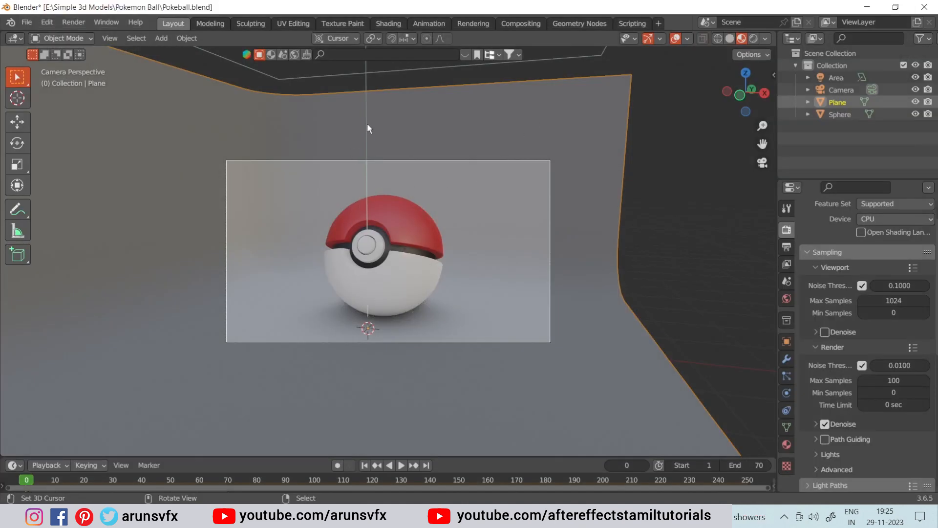
Step: Hide the curved backdrop plane in the viewport
{"action": "middle_click_drag", "start_coordinate": [495, 190], "coordinate": [473, 195]}
{"action": "scroll", "coordinate": [490, 190], "scroll_direction": "down", "scroll_amount": 3}
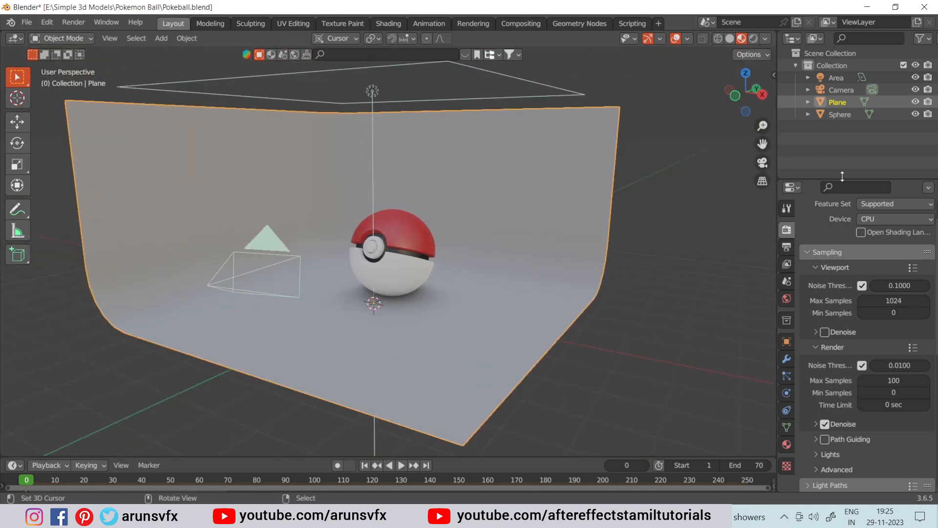
{"action": "left_click", "coordinate": [916, 102]}
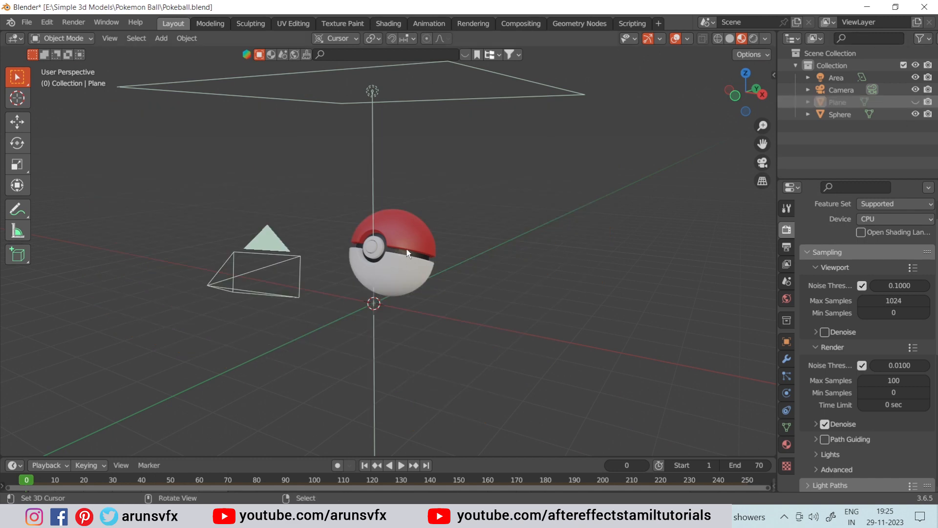
Step: Add a new mesh plane beneath the ball and scale it up to about 5.2
{"action": "key", "text": "shift+a"}
{"action": "mouse_move", "coordinate": [407, 248]}
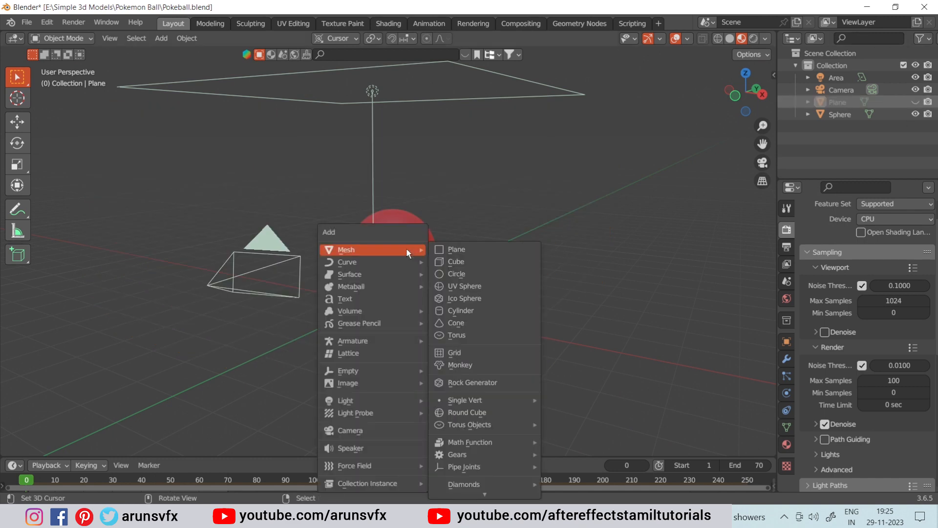
{"action": "left_click", "coordinate": [460, 251]}
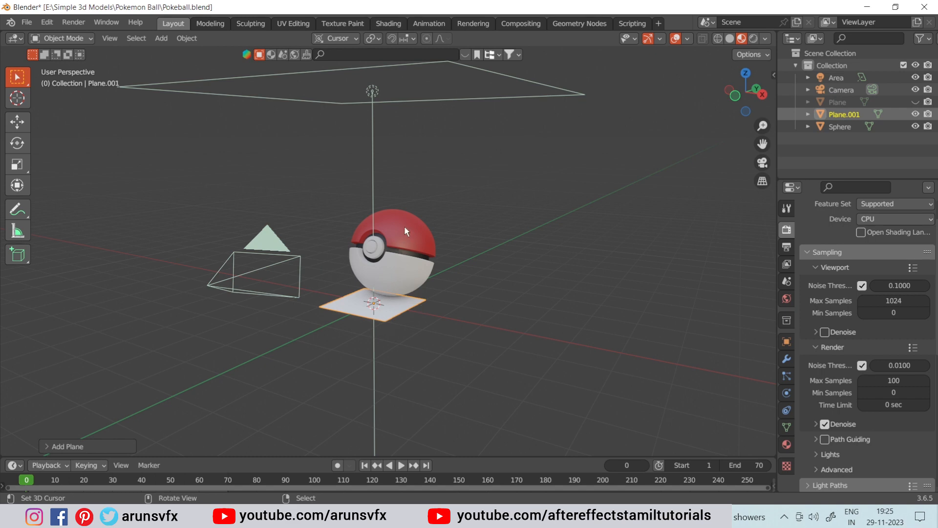
{"action": "key", "text": "s"}
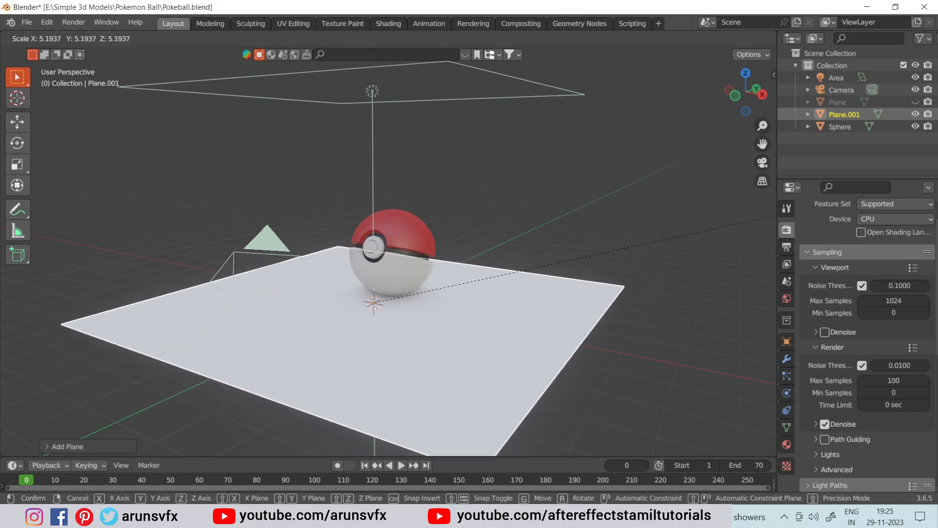
{"action": "left_click", "coordinate": [29, 297]}
{"action": "middle_click_drag", "start_coordinate": [359, 309], "coordinate": [386, 313]}
{"action": "scroll", "coordinate": [447, 314], "scroll_direction": "up", "scroll_amount": 1}
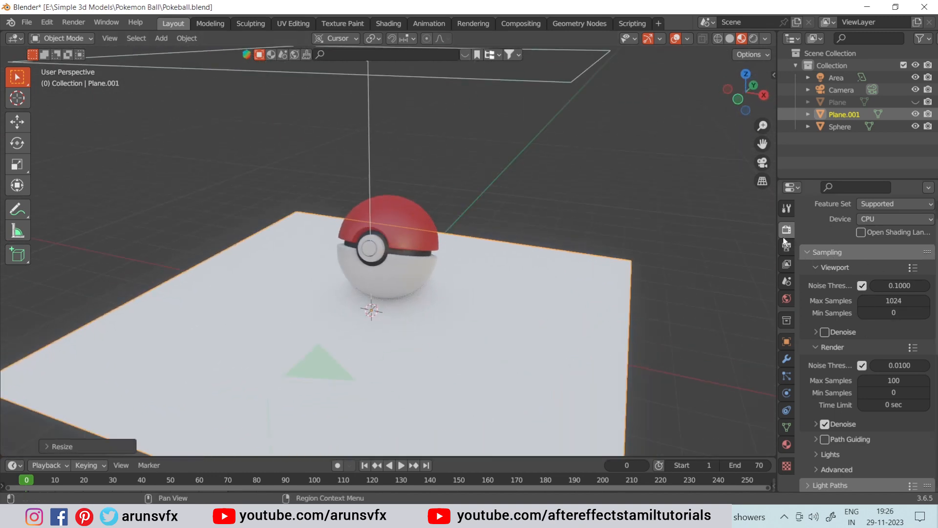
Step: Check the scene's render engine setting and locate the Shadow Catcher option in the new plane's visibility properties
{"action": "scroll", "coordinate": [840, 263], "scroll_direction": "up", "scroll_amount": 2}
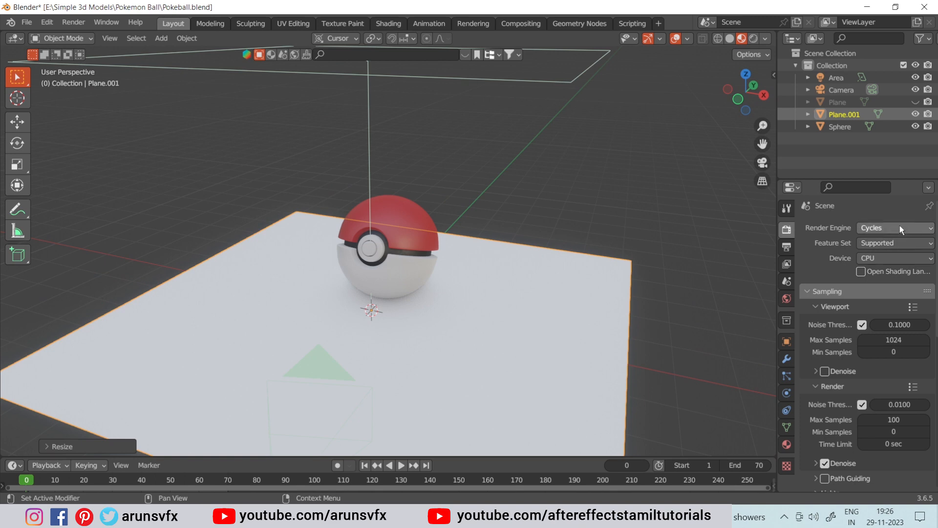
{"action": "scroll", "coordinate": [603, 267], "scroll_direction": "down", "scroll_amount": 2}
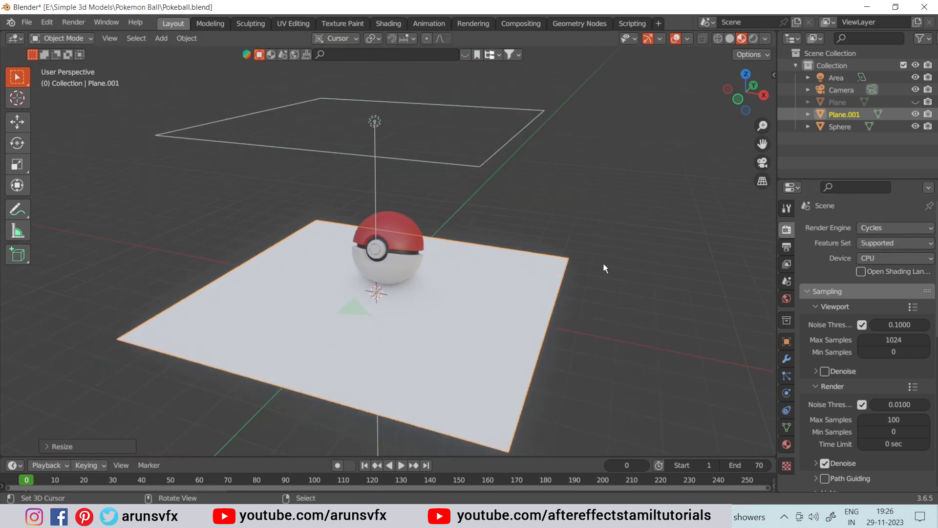
{"action": "middle_click_drag", "start_coordinate": [460, 262], "coordinate": [482, 267]}
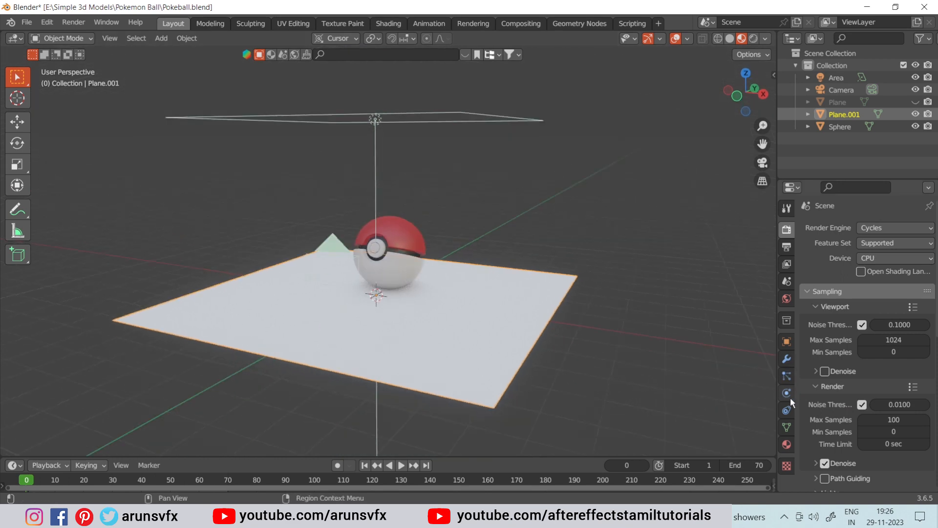
{"action": "left_click", "coordinate": [787, 343]}
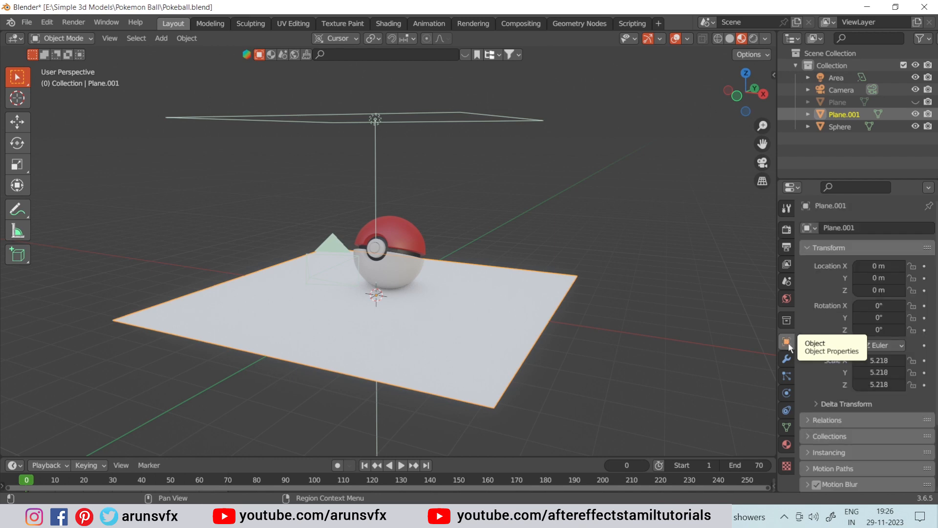
{"action": "scroll", "coordinate": [850, 365], "scroll_direction": "down", "scroll_amount": 3}
{"action": "scroll", "coordinate": [850, 364], "scroll_direction": "down", "scroll_amount": 1}
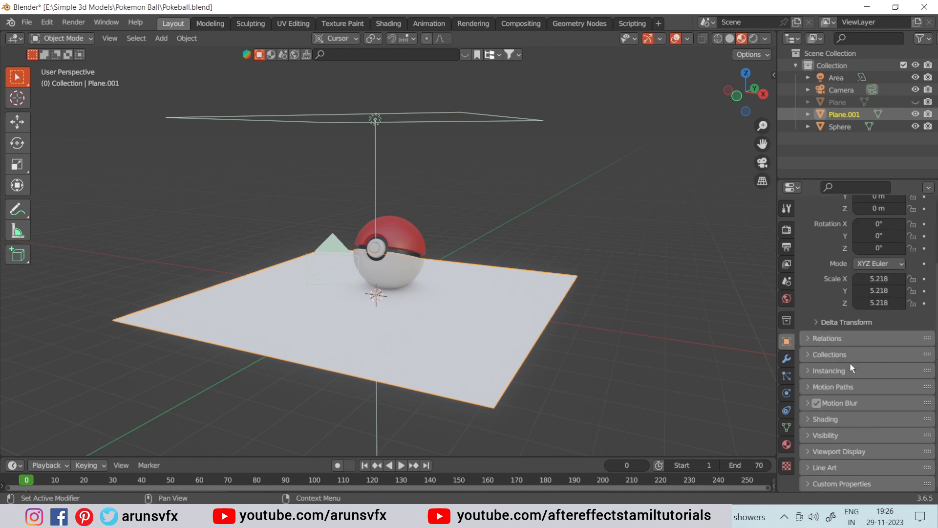
{"action": "left_click", "coordinate": [807, 435]}
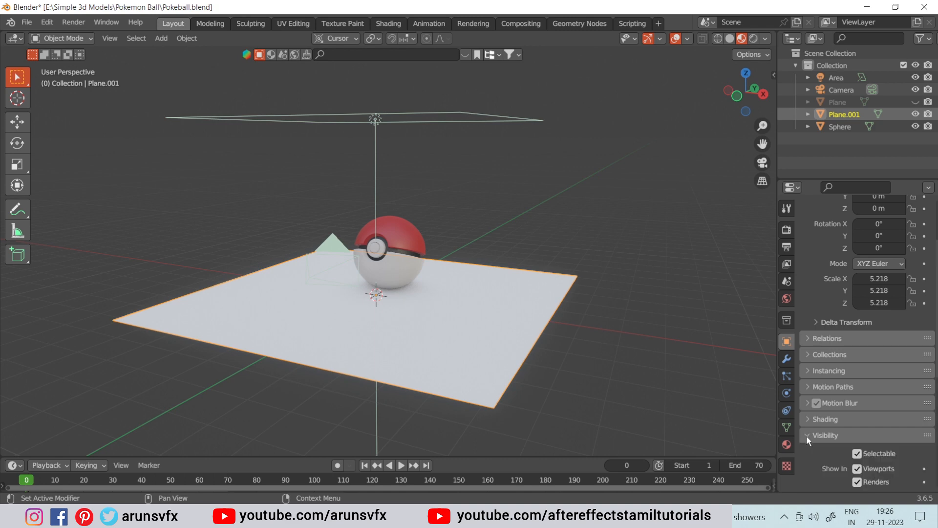
{"action": "scroll", "coordinate": [849, 353], "scroll_direction": "down", "scroll_amount": 4}
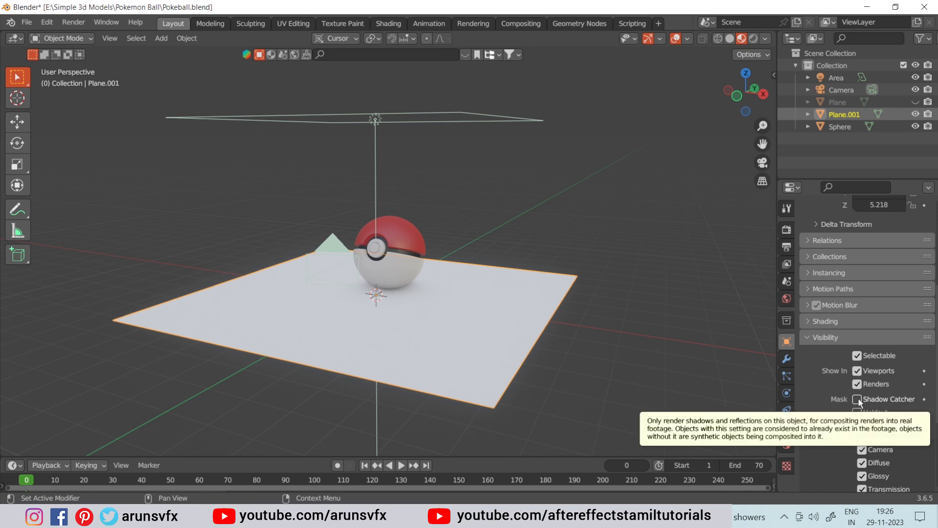
{"action": "scroll", "coordinate": [861, 352], "scroll_direction": "up", "scroll_amount": 8}
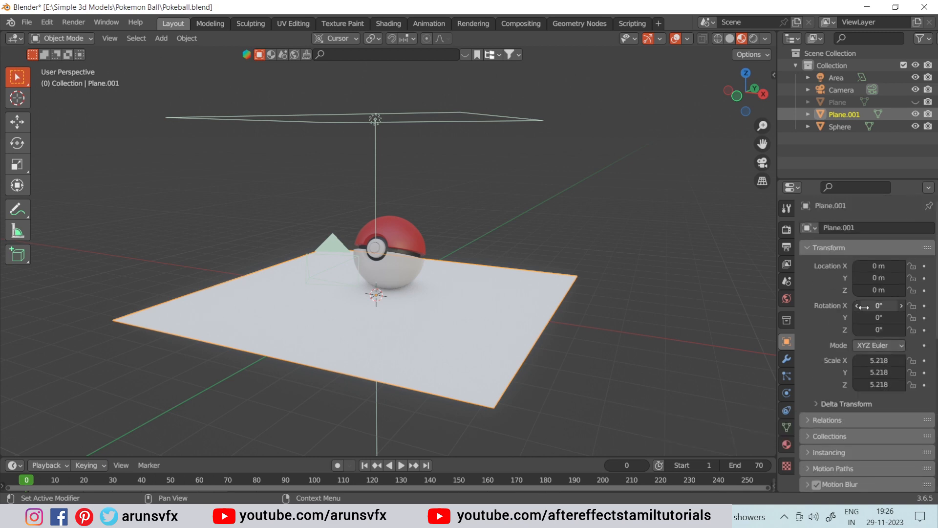
{"action": "scroll", "coordinate": [863, 312], "scroll_direction": "down", "scroll_amount": 6}
{"action": "left_click", "coordinate": [787, 229]}
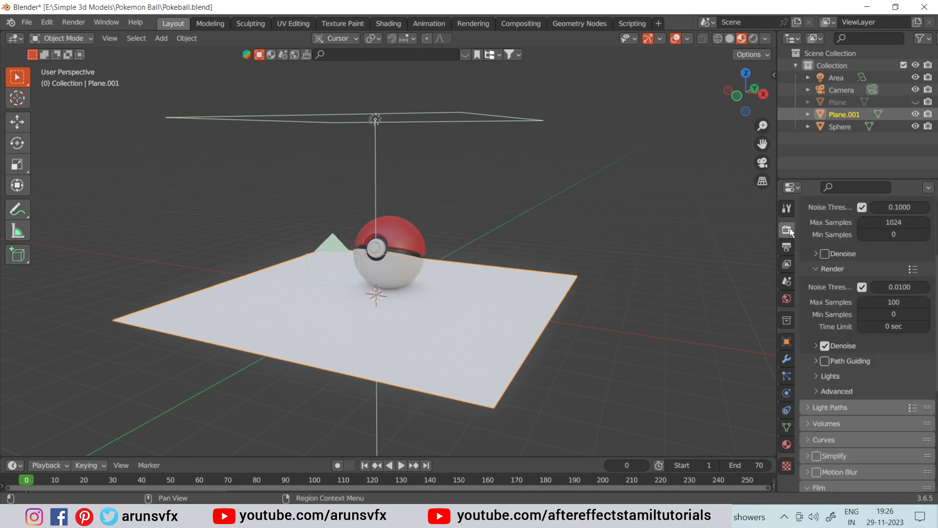
{"action": "scroll", "coordinate": [880, 235], "scroll_direction": "up", "scroll_amount": 5}
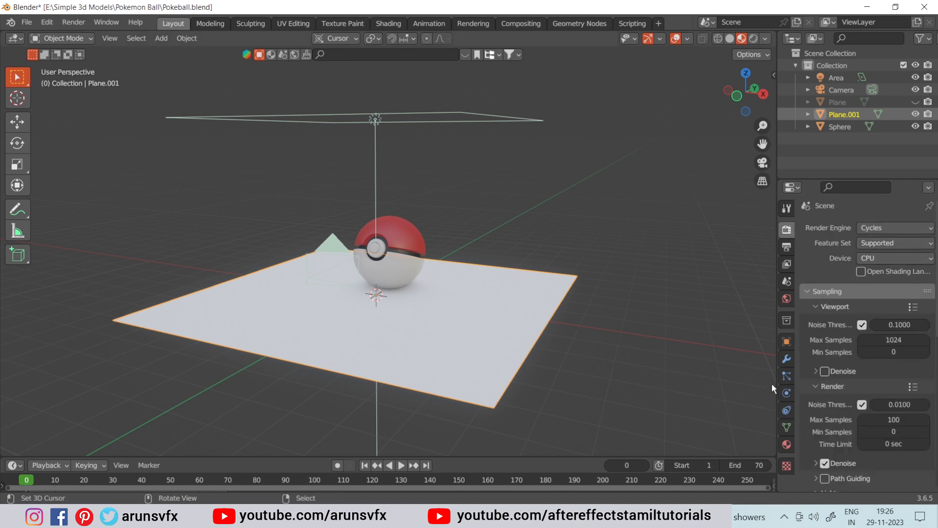
Step: Enable Shadow Catcher for the new plane under the ball
{"action": "left_click", "coordinate": [787, 343]}
{"action": "scroll", "coordinate": [854, 374], "scroll_direction": "down", "scroll_amount": 10}
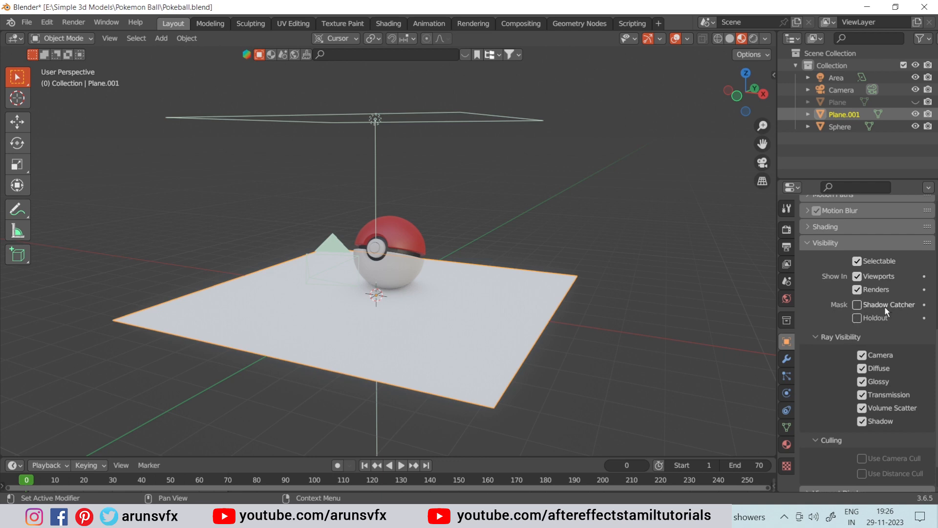
{"action": "left_click", "coordinate": [858, 305]}
Step: Switch the viewport to Rendered shading and deselect the plane to preview the ball's caught shadow
{"action": "middle_click_drag", "start_coordinate": [406, 290], "coordinate": [405, 305]}
{"action": "left_click", "coordinate": [753, 39]}
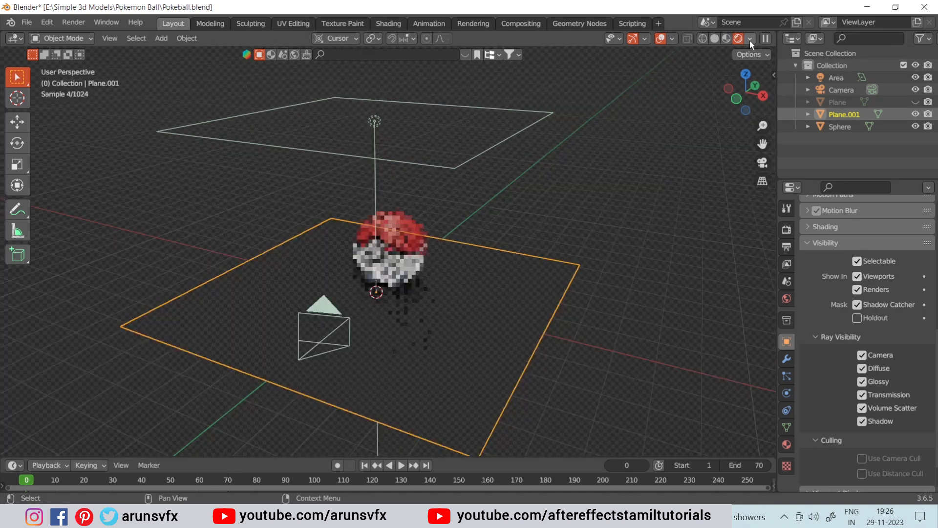
{"action": "left_click", "coordinate": [559, 253]}
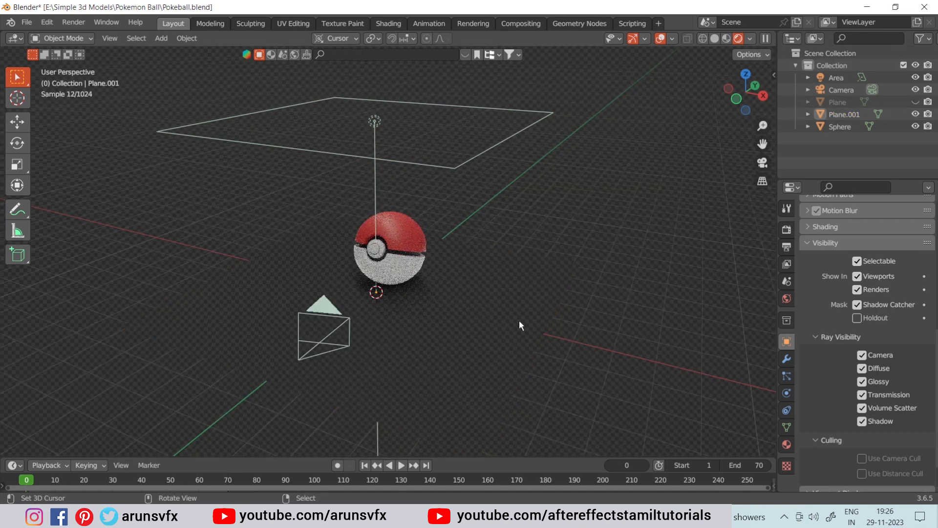
{"action": "scroll", "coordinate": [472, 274], "scroll_direction": "up", "scroll_amount": 3}
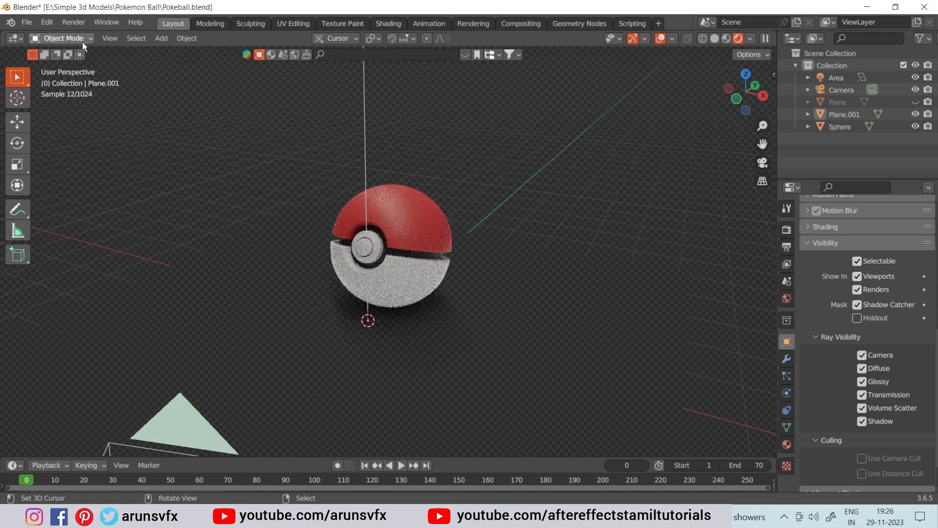
Step: Render a still image of the ball with the shadow catcher plane, then close the render window
{"action": "left_click", "coordinate": [74, 22]}
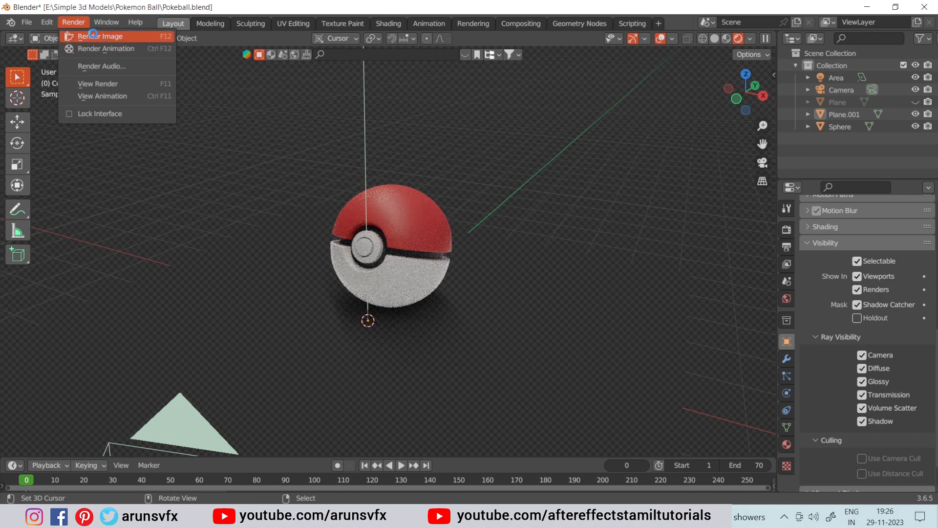
{"action": "left_click", "coordinate": [94, 37]}
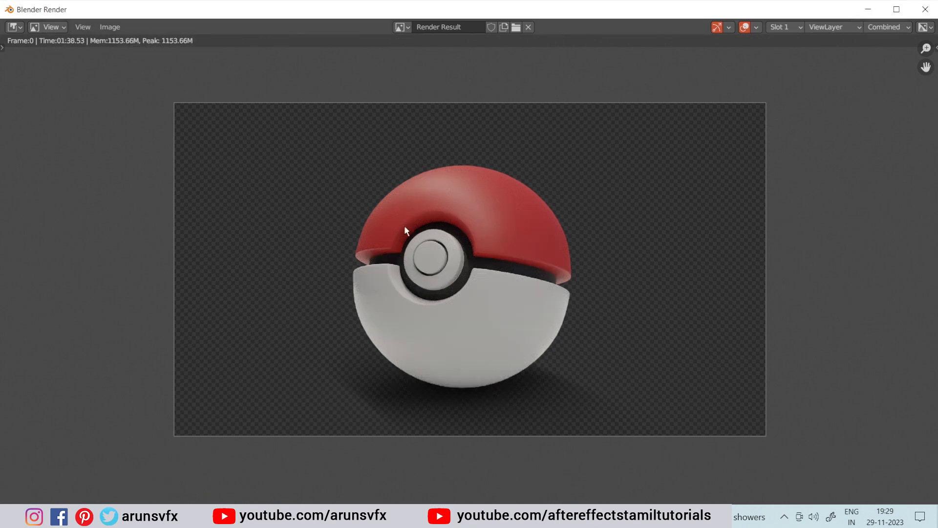
{"action": "left_click", "coordinate": [925, 9]}
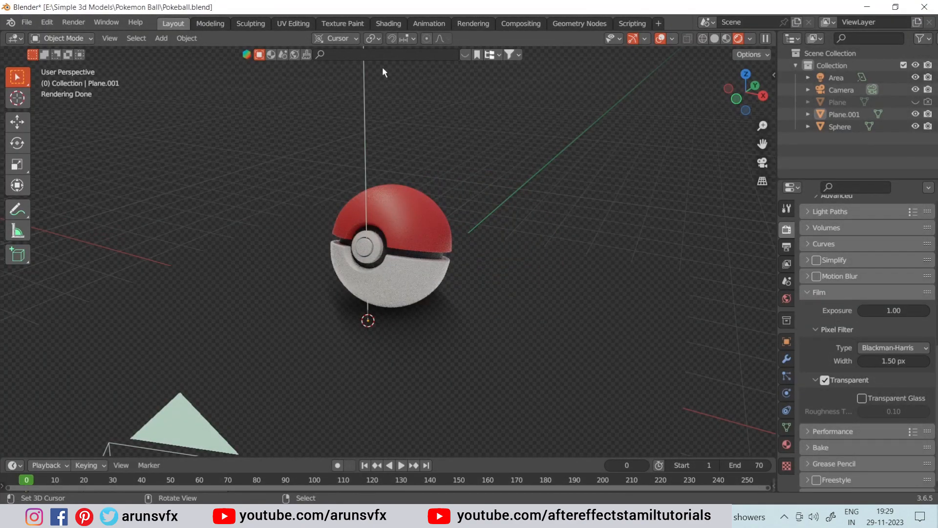
Step: Open the Compositing workspace and enable nodes for the scene
{"action": "left_click", "coordinate": [517, 23]}
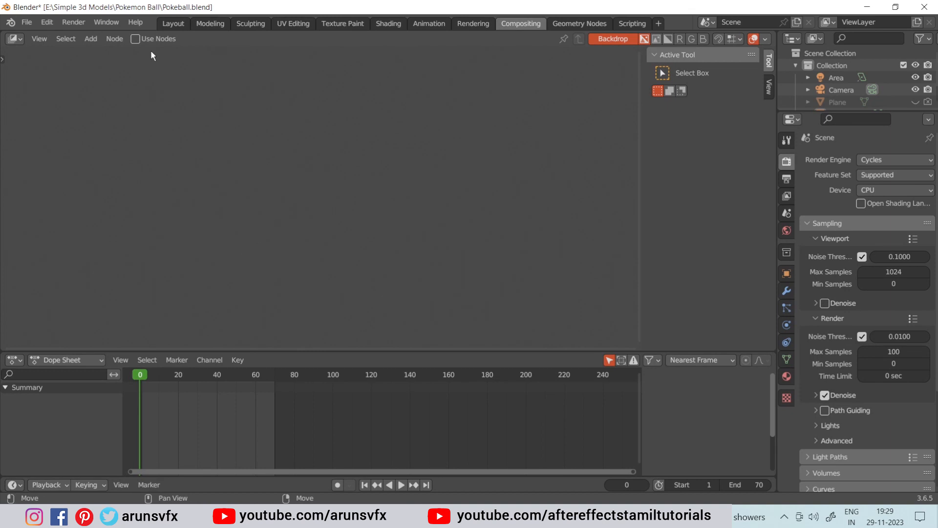
{"action": "left_click", "coordinate": [136, 40]}
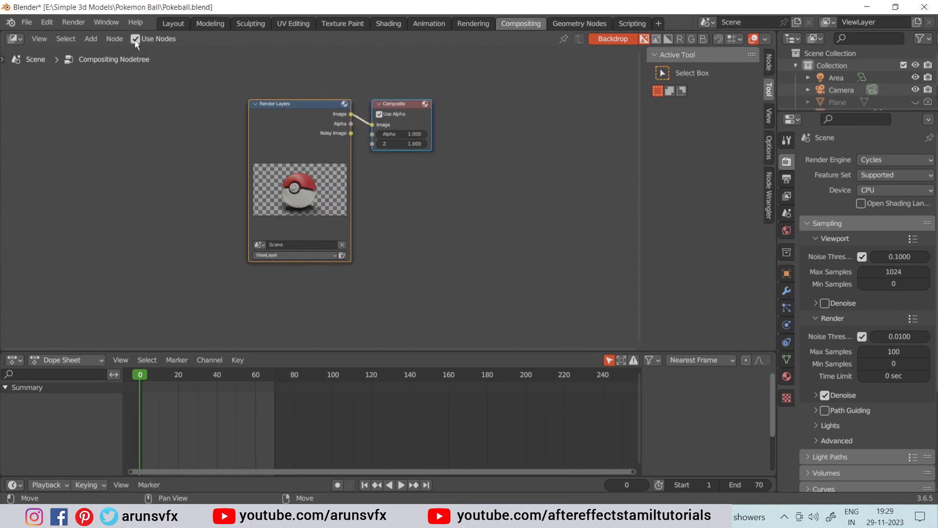
Step: Add an Alpha Over node on the link between the Render Layers and Composite nodes
{"action": "scroll", "coordinate": [353, 152], "scroll_direction": "up", "scroll_amount": 3}
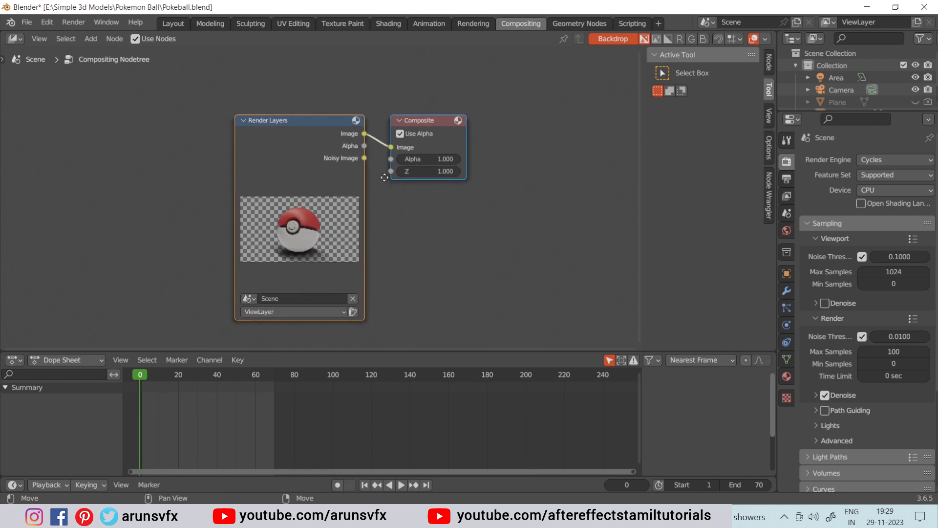
{"action": "middle_click_drag", "start_coordinate": [385, 177], "coordinate": [385, 182]}
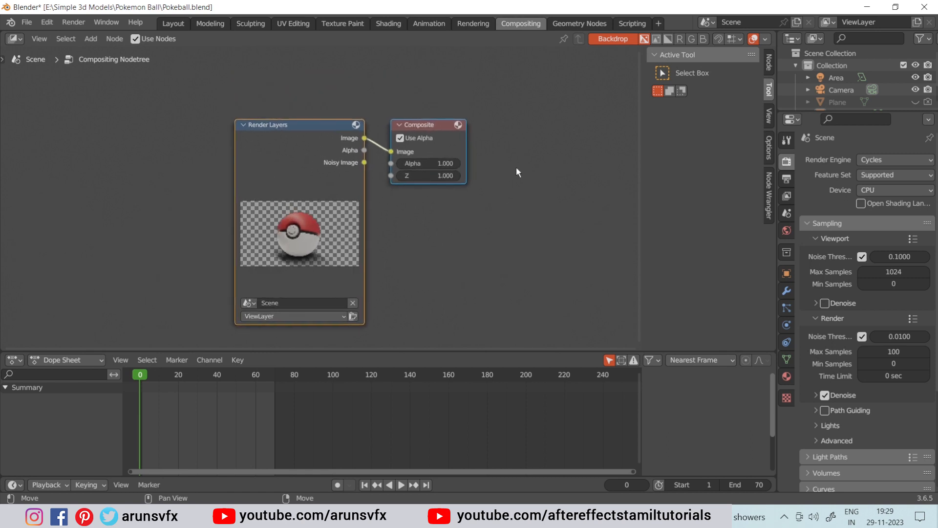
{"action": "mouse_move", "coordinate": [430, 124]}
{"action": "left_mouse_down"}
{"action": "mouse_move", "coordinate": [461, 124]}
{"action": "mouse_move", "coordinate": [435, 122]}
{"action": "left_mouse_up"}
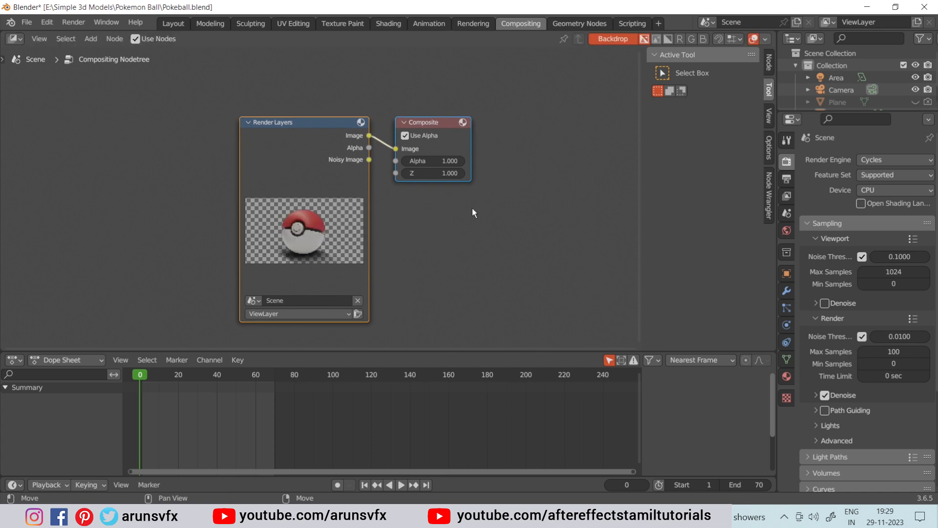
{"action": "key", "text": "shift+a"}
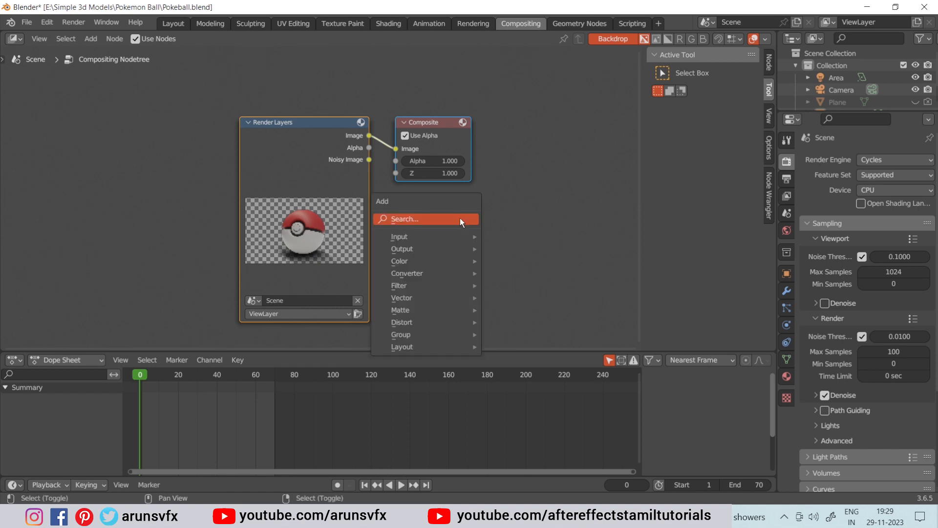
{"action": "left_click", "coordinate": [459, 218]}
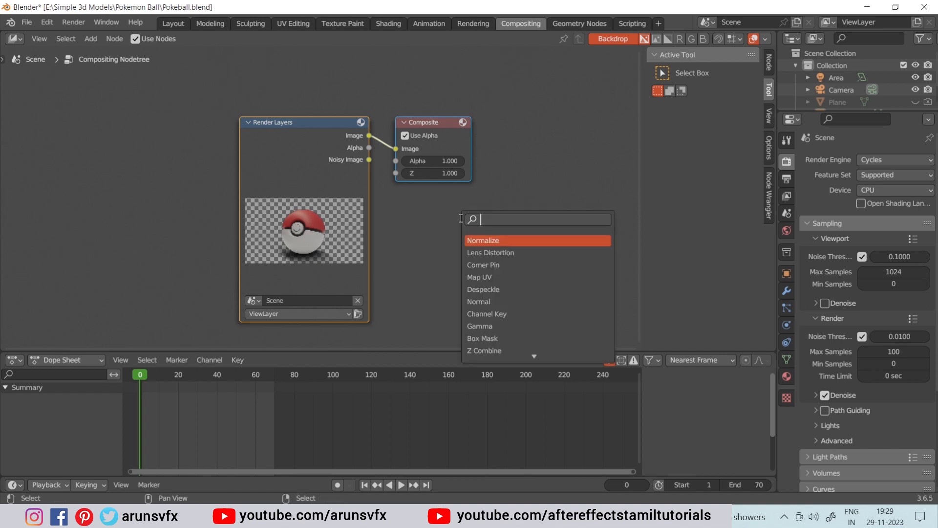
{"action": "type", "text": "ALP"}
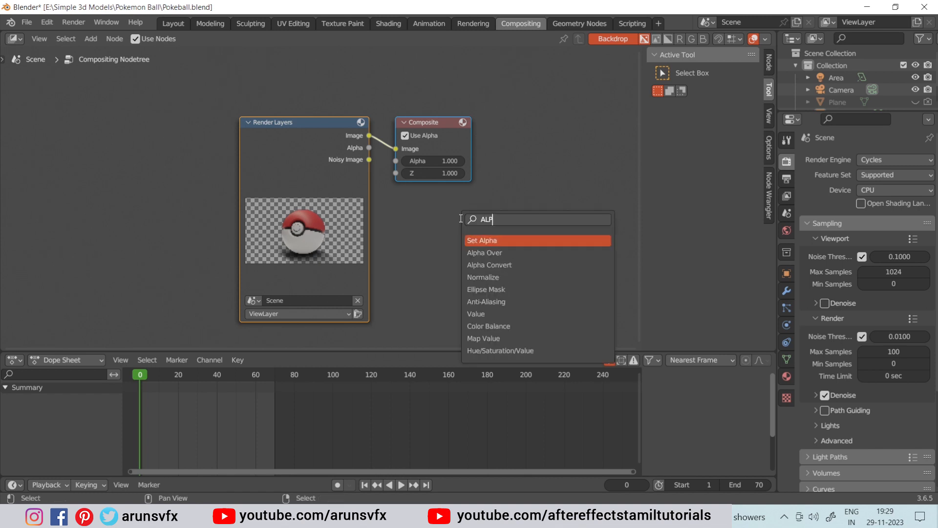
{"action": "left_click", "coordinate": [484, 252]}
{"action": "left_click", "coordinate": [431, 175]}
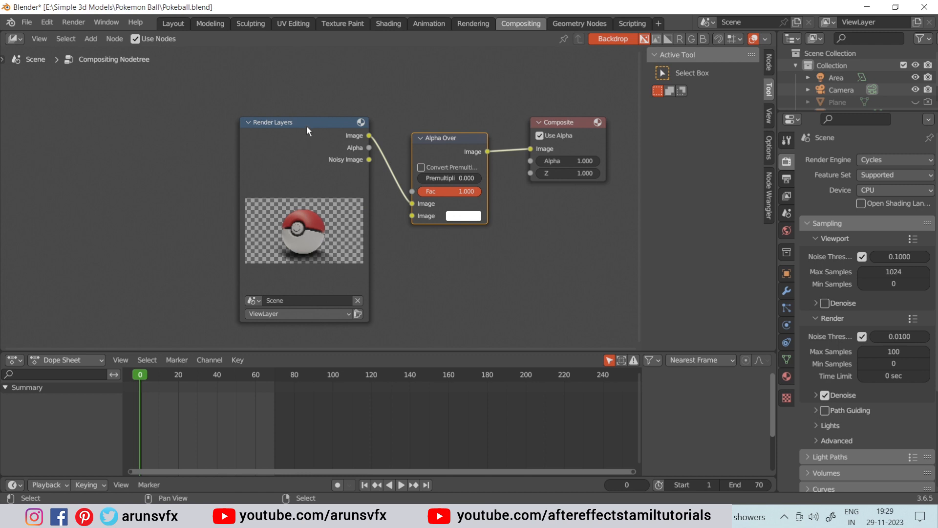
Step: Move the Render Layers node away from Alpha Over and place a new RGB node between them, below their link
{"action": "left_click_drag", "start_coordinate": [311, 132], "coordinate": [232, 128]}
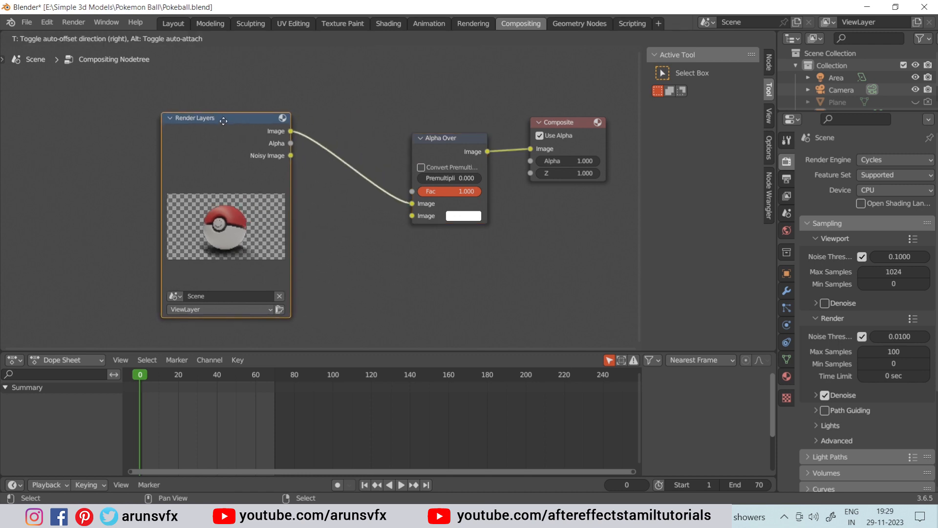
{"action": "key", "text": "shift+a"}
{"action": "left_click", "coordinate": [361, 208]}
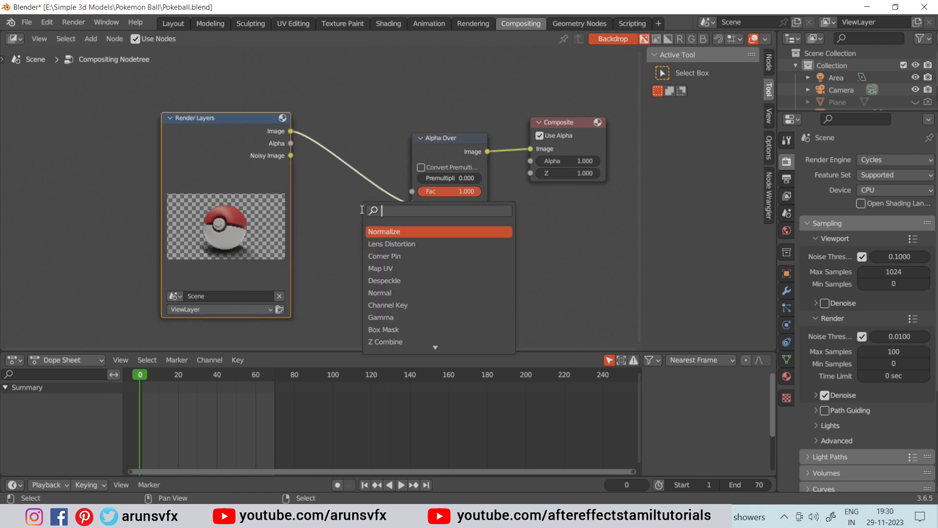
{"action": "type", "text": "RGB"}
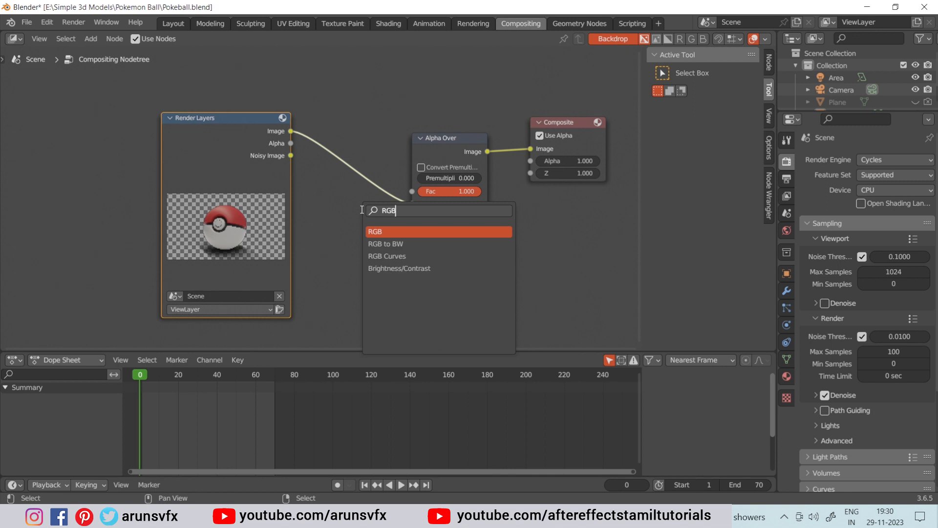
{"action": "left_click", "coordinate": [378, 229]}
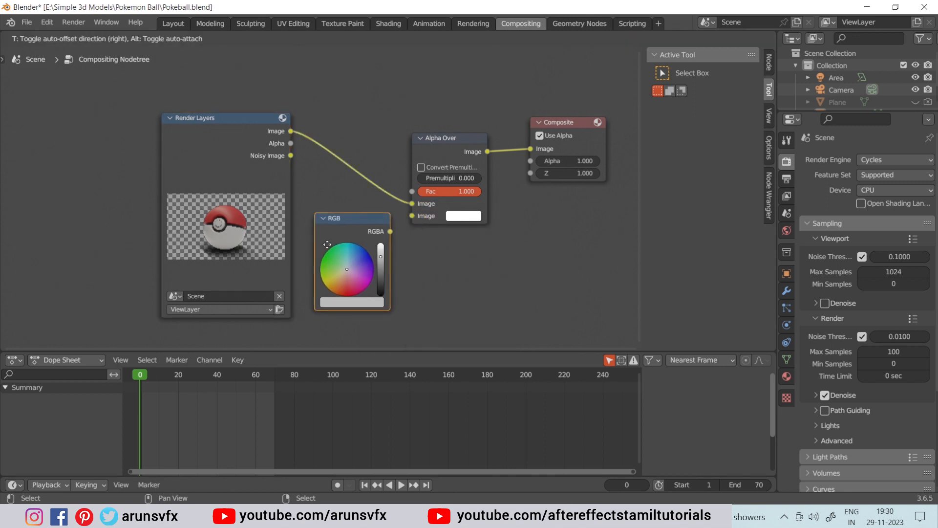
{"action": "left_click", "coordinate": [409, 268]}
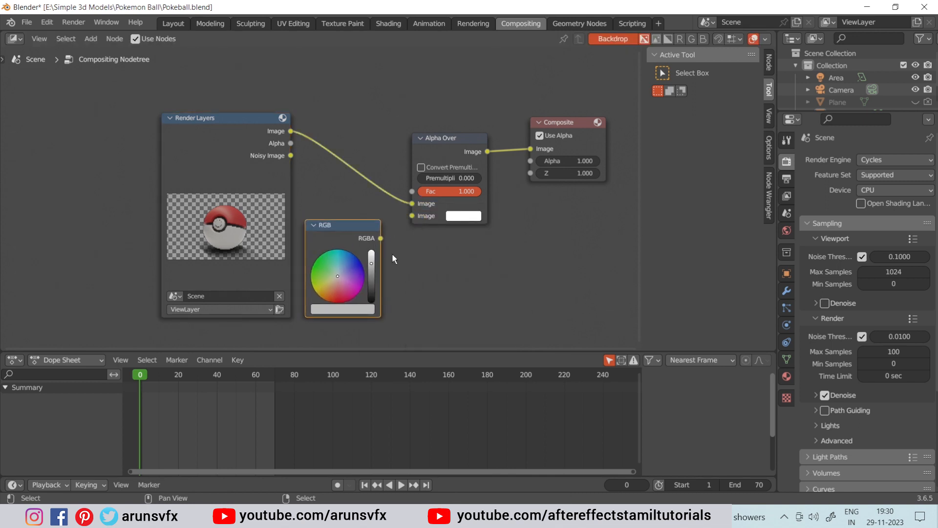
Step: Connect the RGB output to Alpha Over's first Image input and the Render Layers Image output to its second Image input
{"action": "left_click_drag", "start_coordinate": [381, 238], "coordinate": [391, 237]}
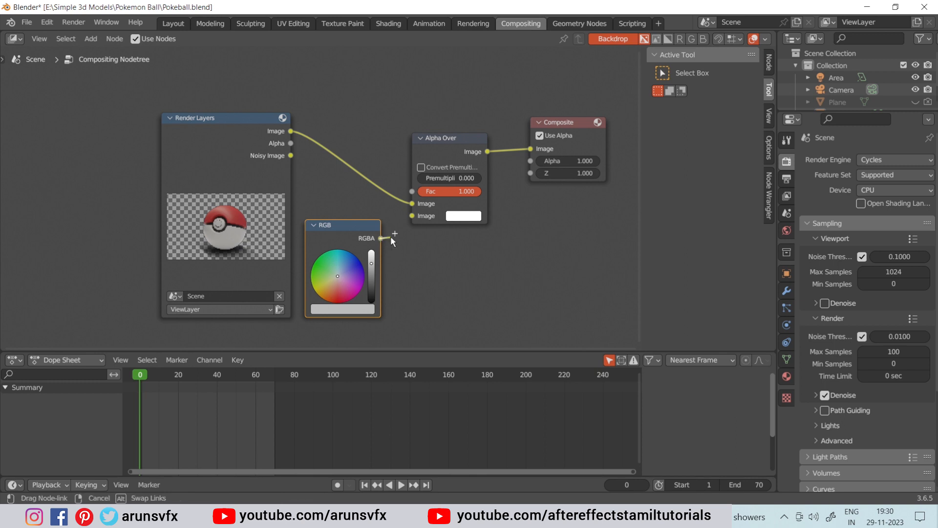
{"action": "left_click_drag", "start_coordinate": [391, 200], "coordinate": [410, 206]}
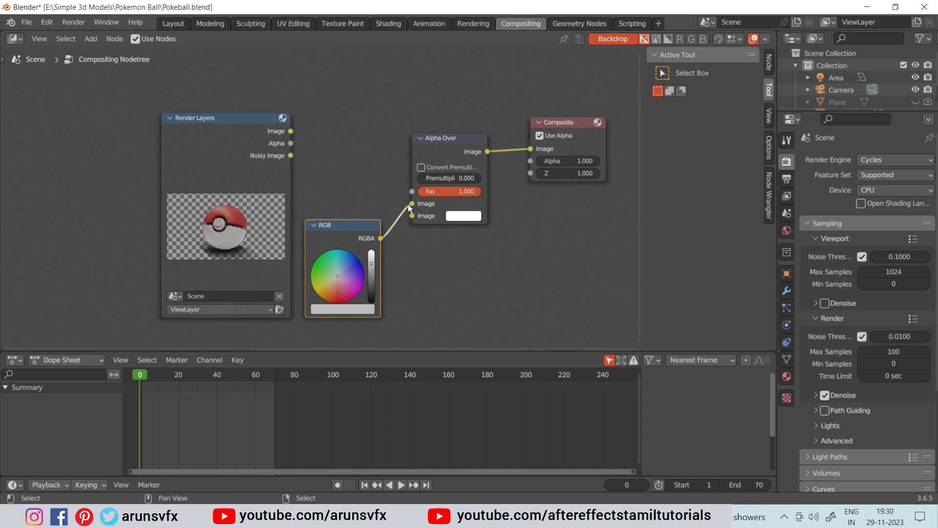
{"action": "left_click_drag", "start_coordinate": [291, 131], "coordinate": [412, 215]}
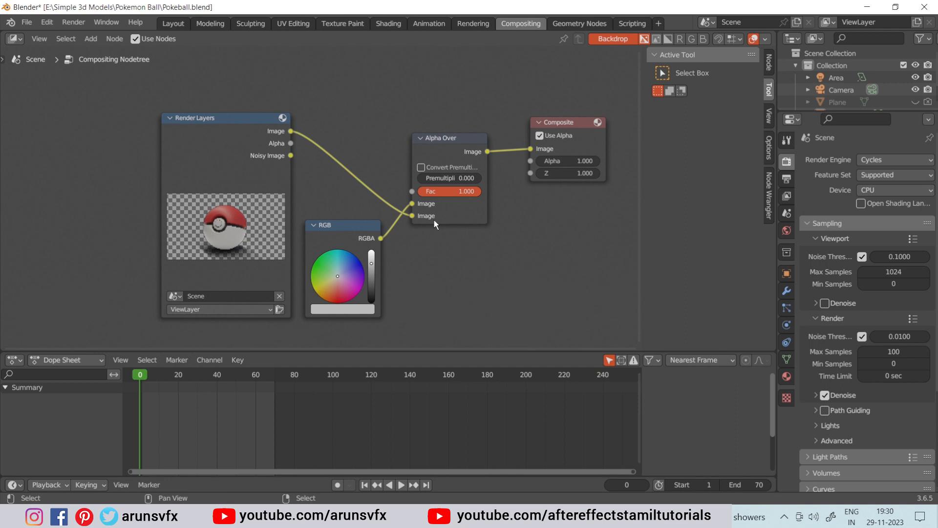
Step: Add a Viewer node above the lowered Composite node and connect Alpha Over's Image output to it
{"action": "left_click_drag", "start_coordinate": [562, 122], "coordinate": [570, 202]}
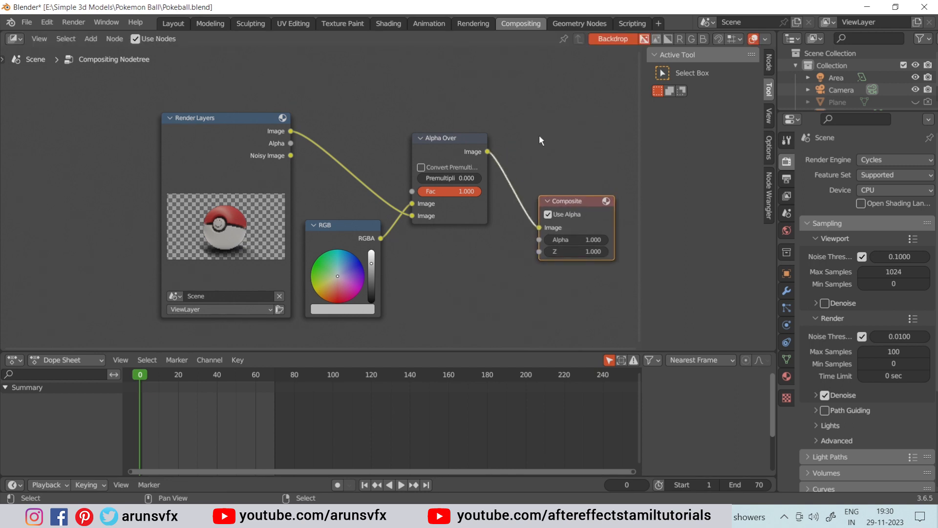
{"action": "key", "text": "shift+a"}
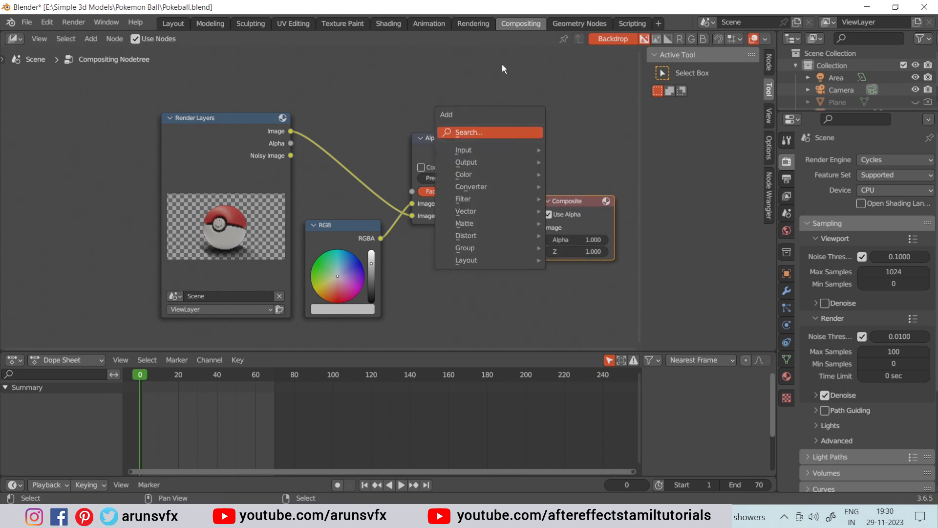
{"action": "key", "text": "shift+a"}
{"action": "left_click", "coordinate": [507, 131]}
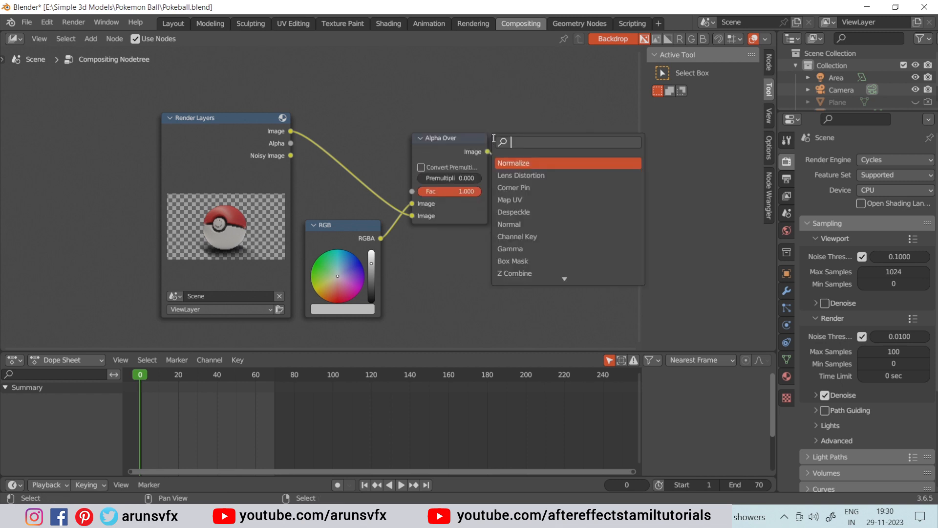
{"action": "type", "text": "v"}
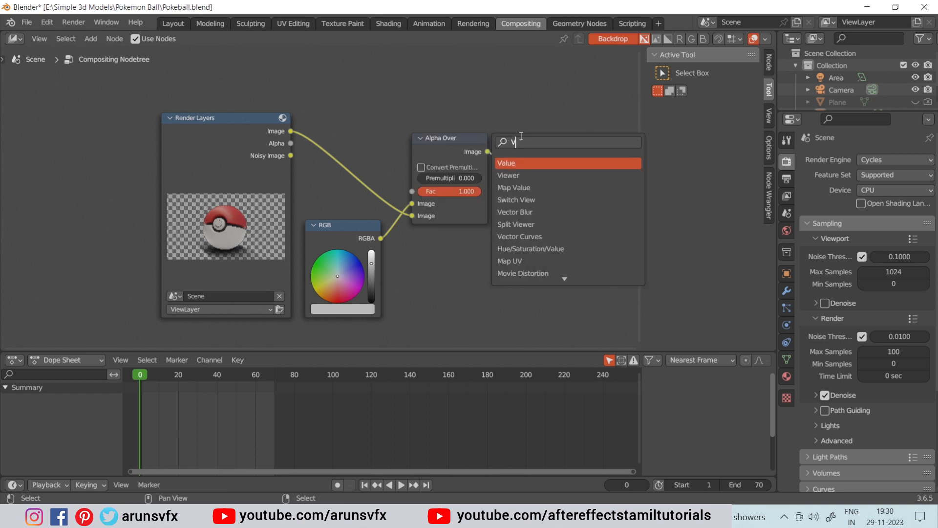
{"action": "type", "text": "IEW"}
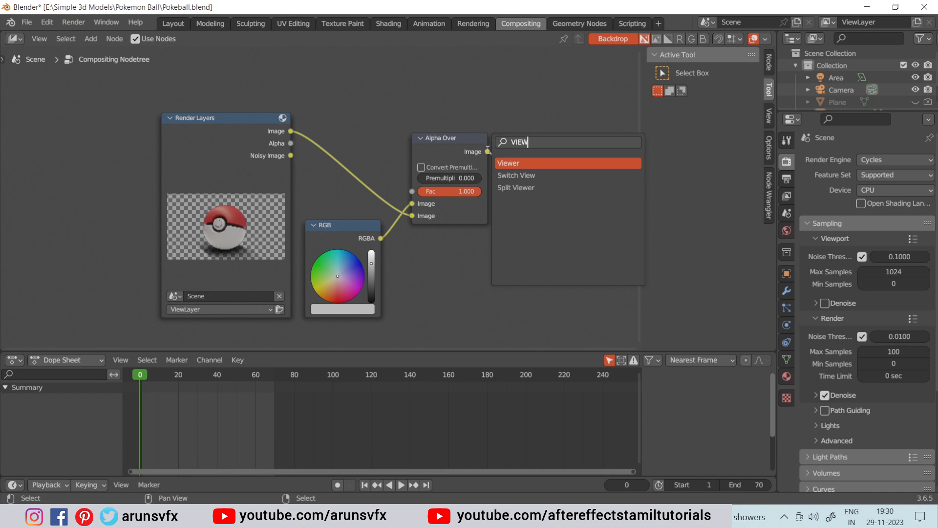
{"action": "left_click", "coordinate": [503, 163]}
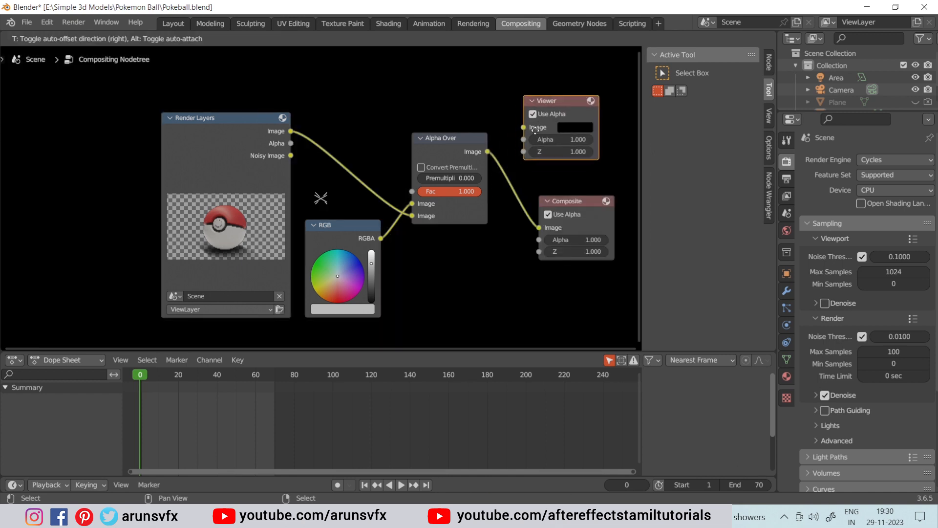
{"action": "left_click", "coordinate": [545, 127]}
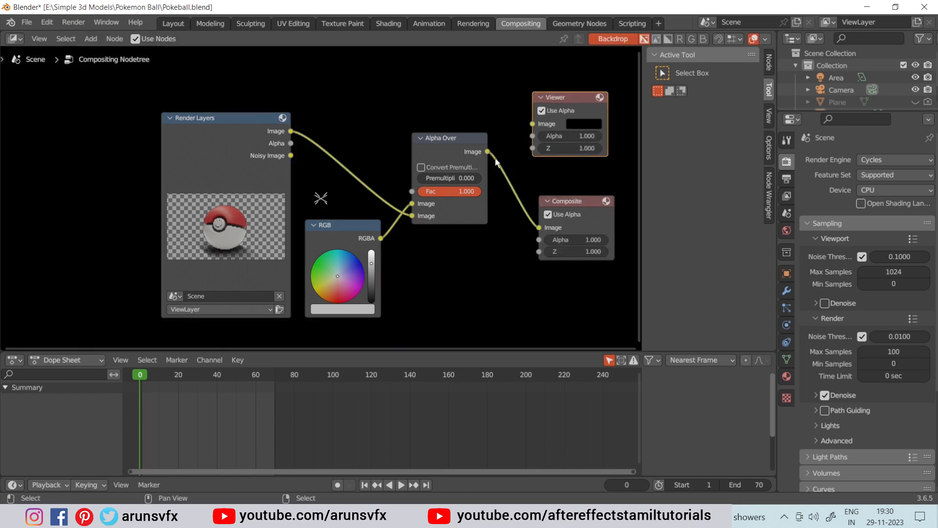
{"action": "left_click_drag", "start_coordinate": [488, 152], "coordinate": [532, 123]}
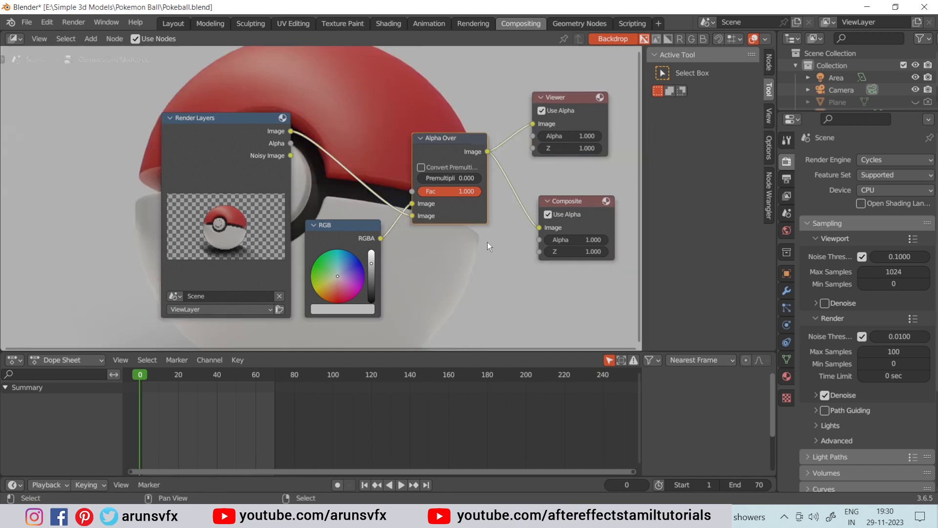
Step: Change the RGB node's colour to green for the background behind the ball
{"action": "scroll", "coordinate": [361, 153], "scroll_direction": "down", "scroll_amount": 2}
{"action": "scroll", "coordinate": [606, 138], "scroll_direction": "up", "scroll_amount": 2}
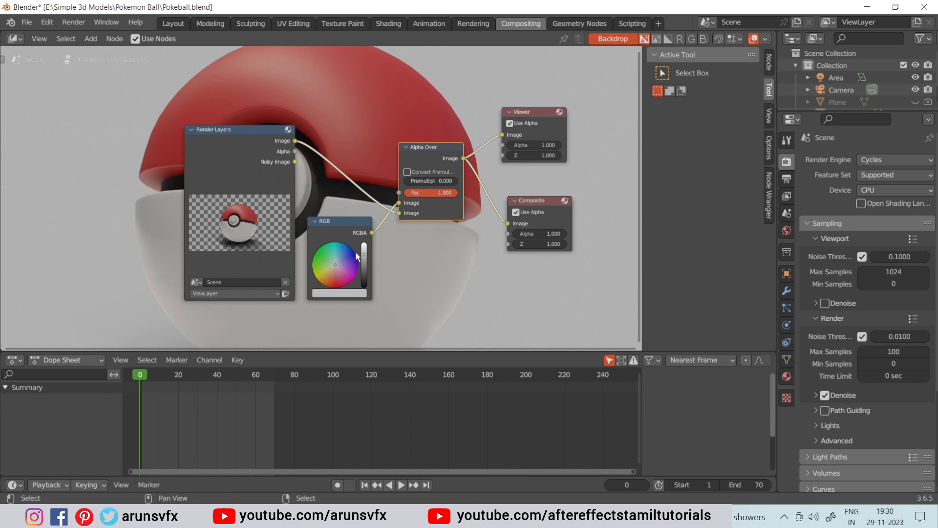
{"action": "left_click_drag", "start_coordinate": [341, 269], "coordinate": [346, 258]}
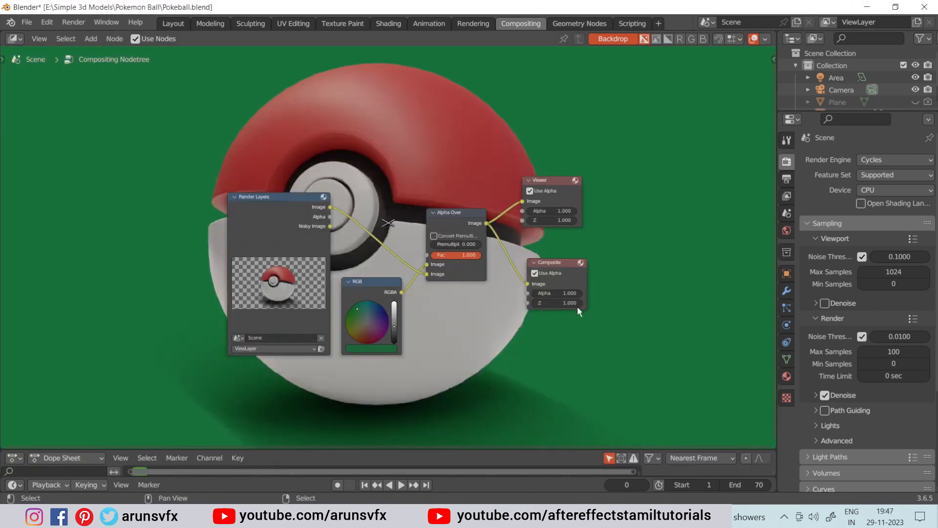
Step: Zoom the backdrop out until the whole composited image of the ball and its shadow fits in the node editor
{"action": "scroll", "coordinate": [396, 309], "scroll_direction": "up", "scroll_amount": 3}
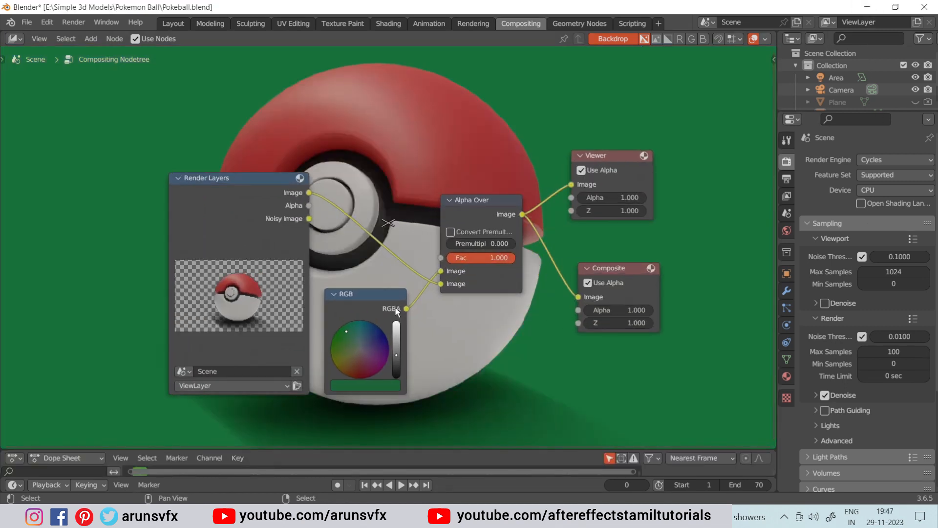
{"action": "scroll", "coordinate": [399, 307], "scroll_direction": "down", "scroll_amount": 1}
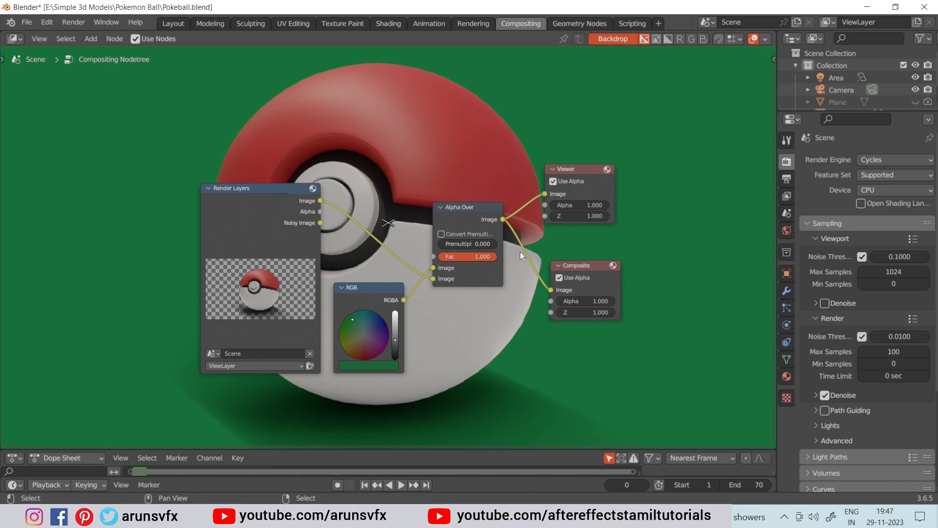
{"action": "key", "text": "v"}
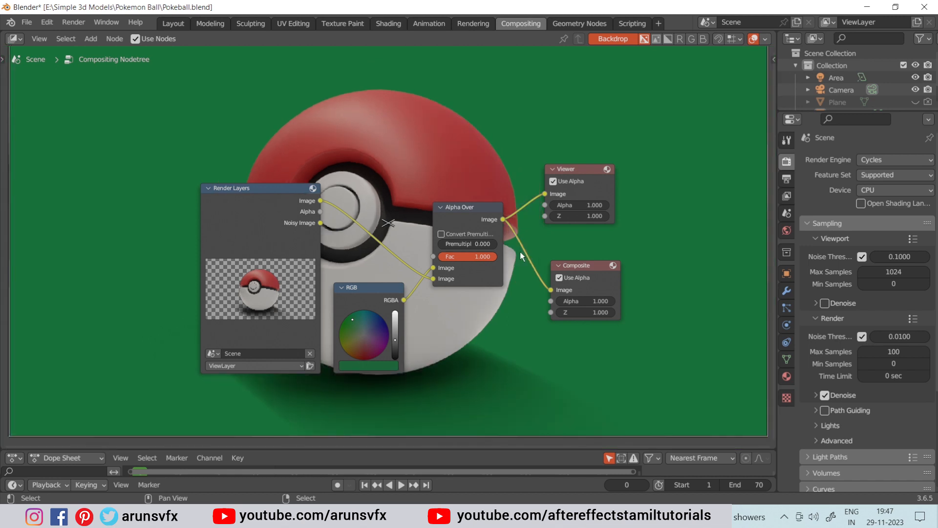
{"action": "key", "text": "v"}
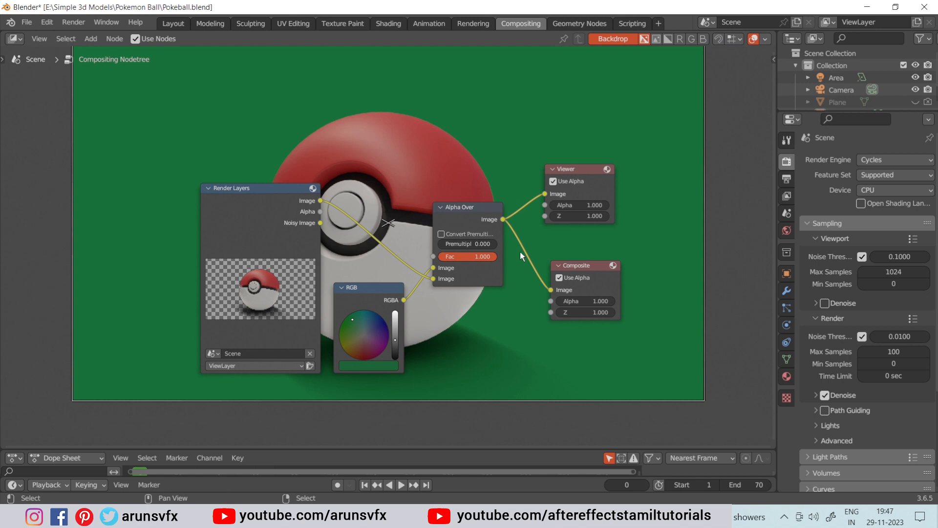
{"action": "key", "text": "alt+v"}
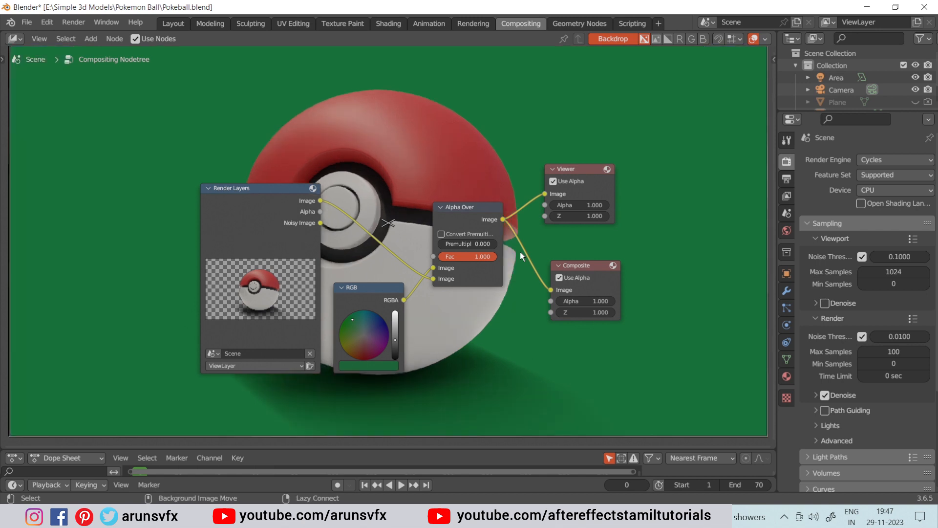
{"action": "key", "text": "v"}
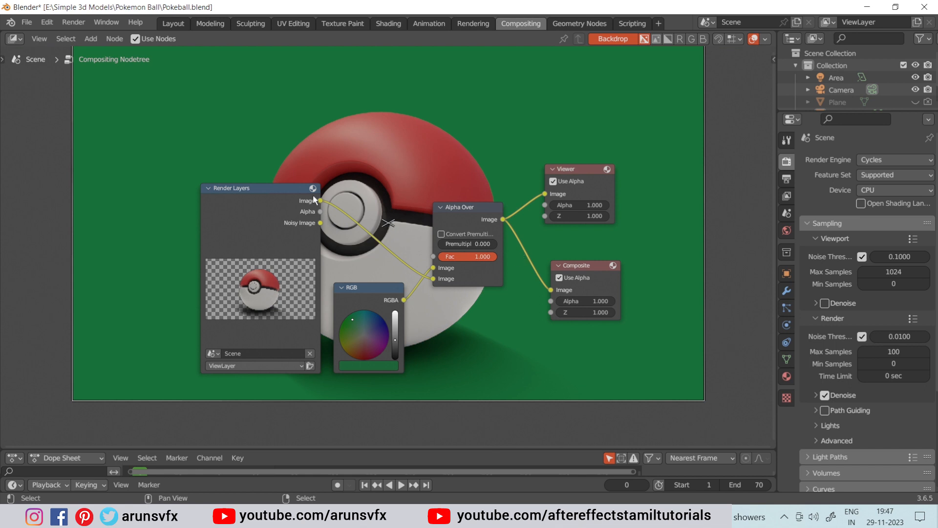
Step: Select all the compositing nodes and move them together to the backdrop's lower-right area, uncovering the upper part of the ball
{"action": "left_click_drag", "start_coordinate": [277, 187], "coordinate": [267, 179]}
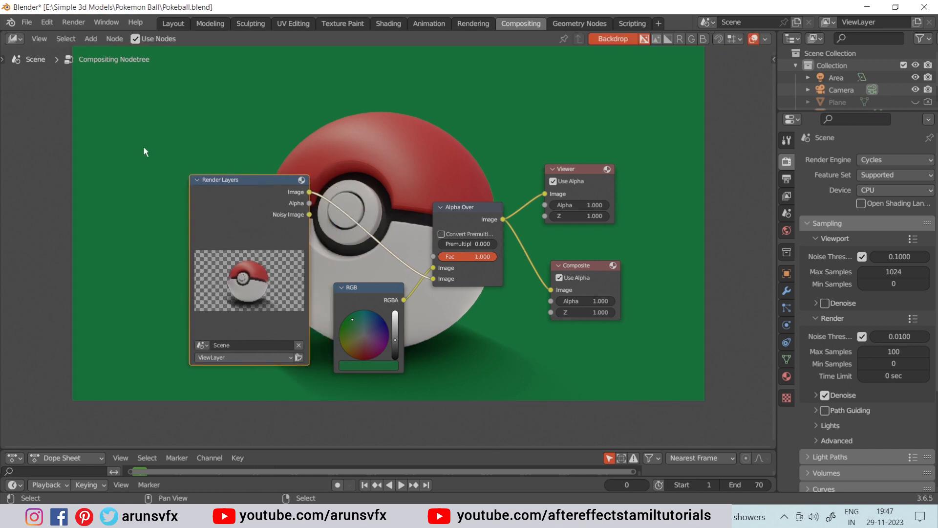
{"action": "left_click_drag", "start_coordinate": [130, 138], "coordinate": [628, 386]}
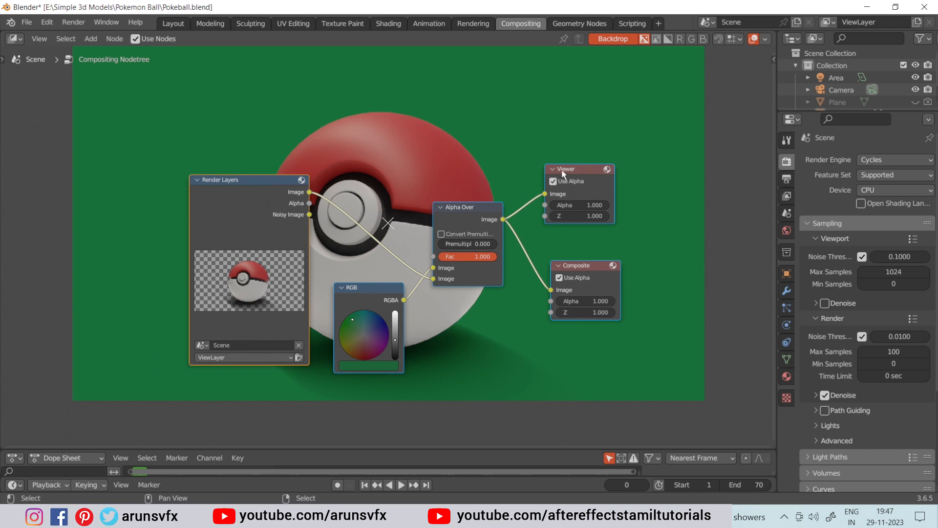
{"action": "left_click_drag", "start_coordinate": [562, 169], "coordinate": [479, 33]}
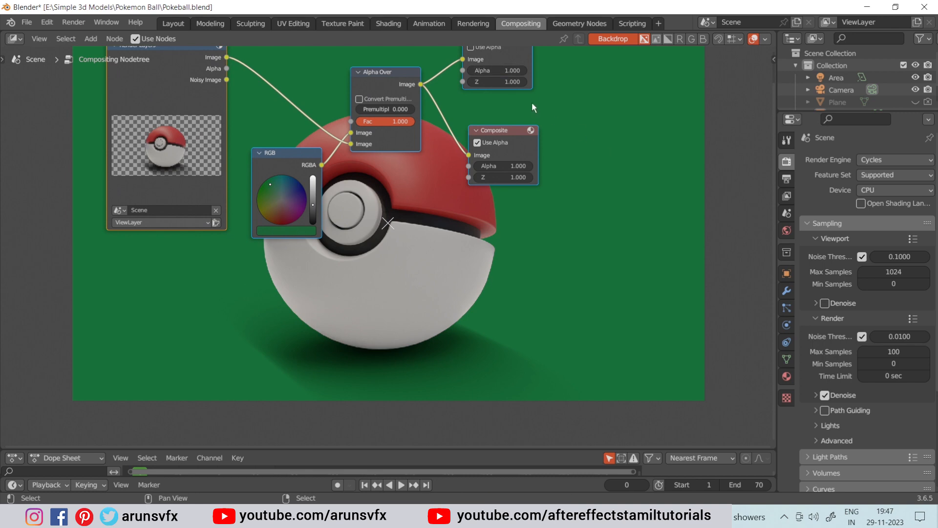
{"action": "left_click_drag", "start_coordinate": [499, 59], "coordinate": [727, 305]}
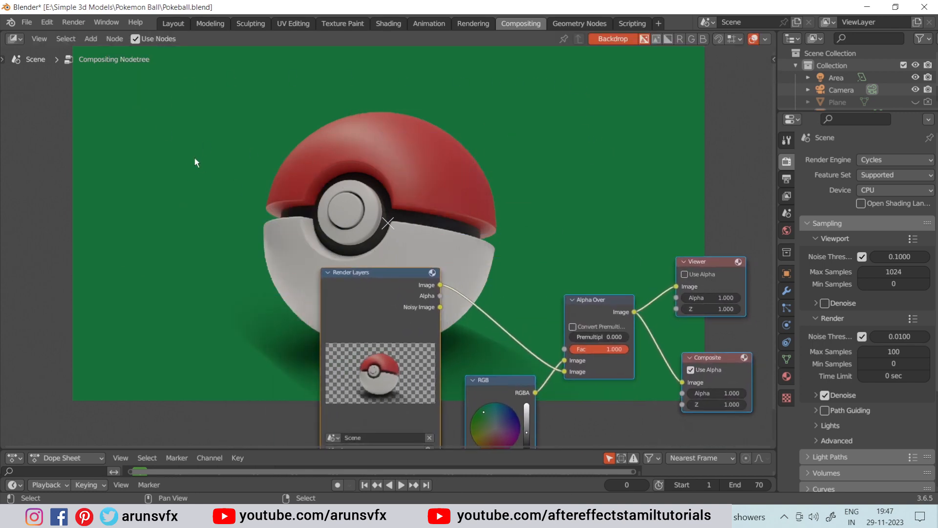
Step: Change the RGB node's colour to blue and move the Render Layers node sideways, clear of the ball
{"action": "left_click_drag", "start_coordinate": [502, 381], "coordinate": [486, 350]}
{"action": "left_click", "coordinate": [489, 336]}
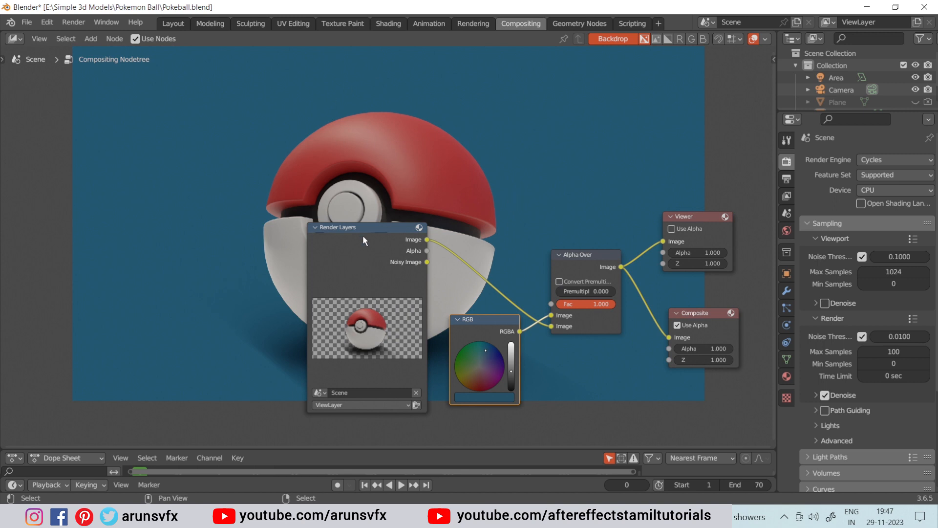
{"action": "left_click_drag", "start_coordinate": [361, 230], "coordinate": [146, 238]}
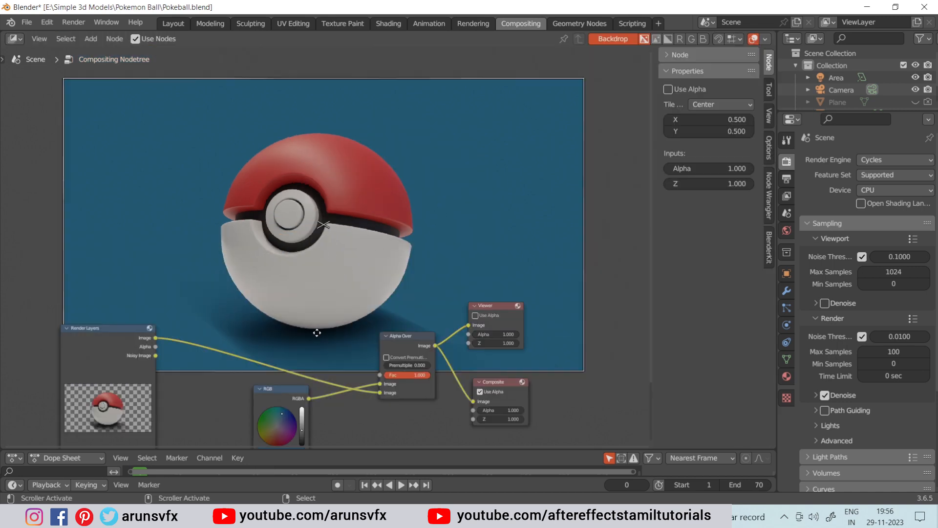
Step: Show the node editor's sidebar, expand its Node settings and select the Viewer node to reach its image-saving option
{"action": "middle_click_drag", "start_coordinate": [317, 332], "coordinate": [347, 265]}
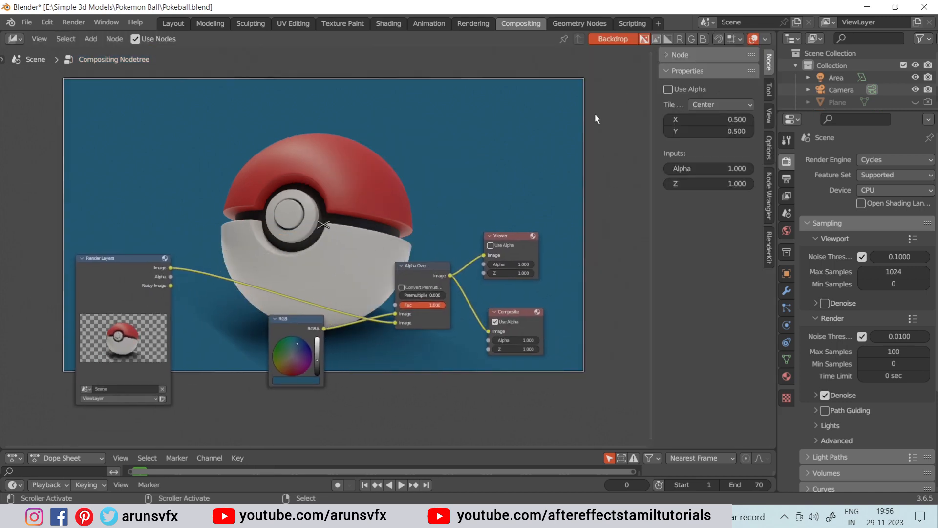
{"action": "key", "text": "n"}
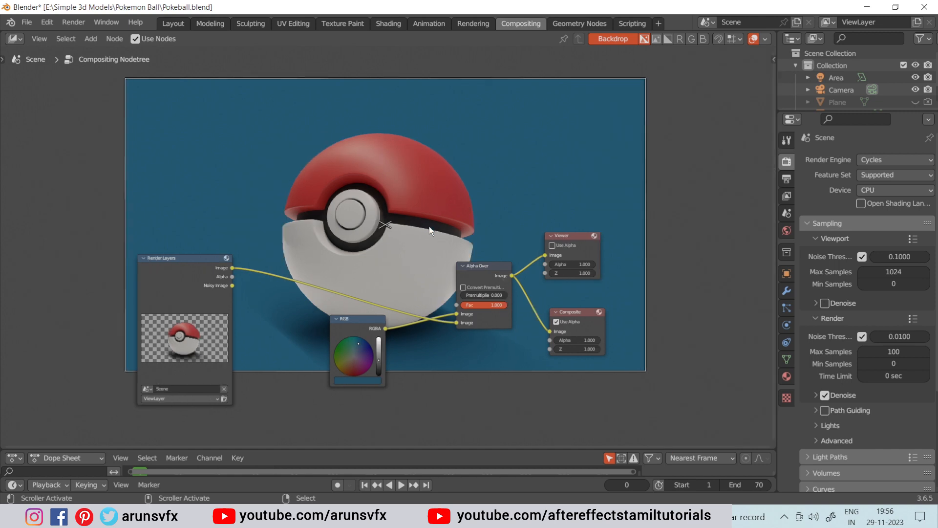
{"action": "key", "text": "n"}
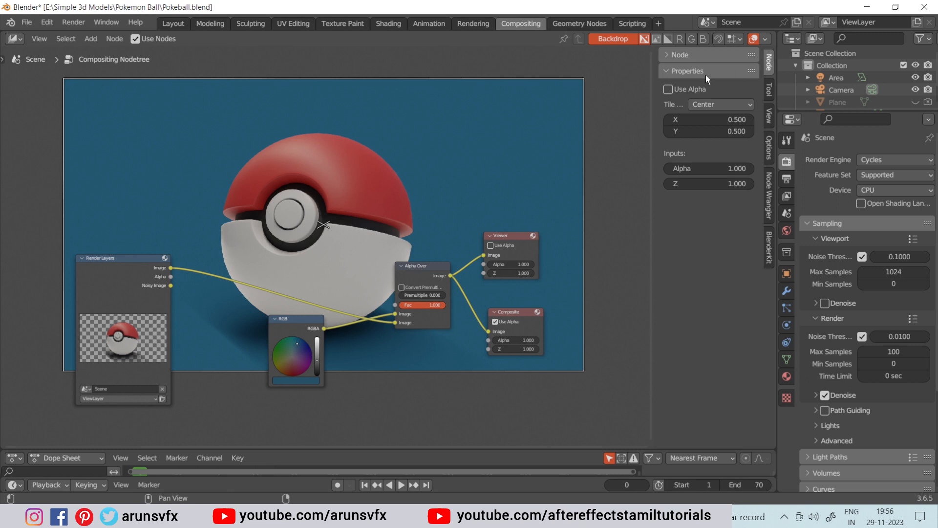
{"action": "left_click", "coordinate": [672, 55]}
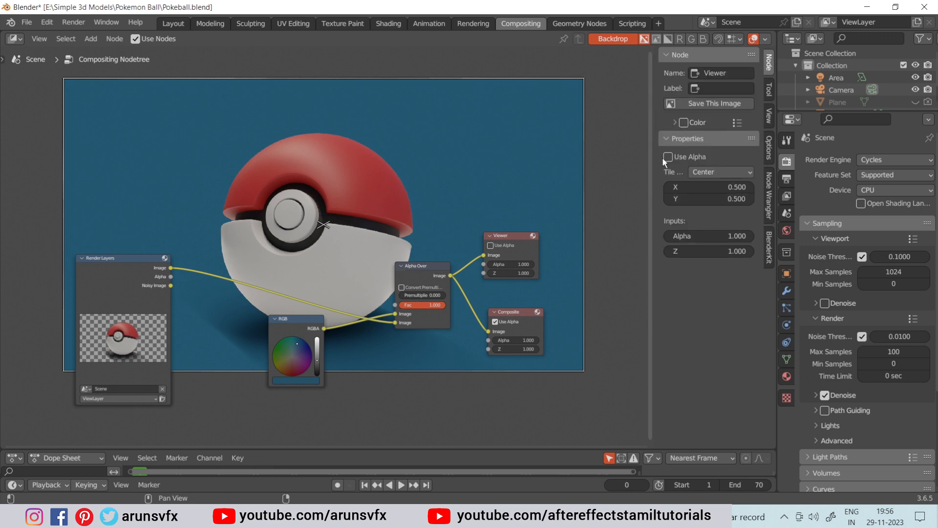
{"action": "left_click", "coordinate": [506, 236]}
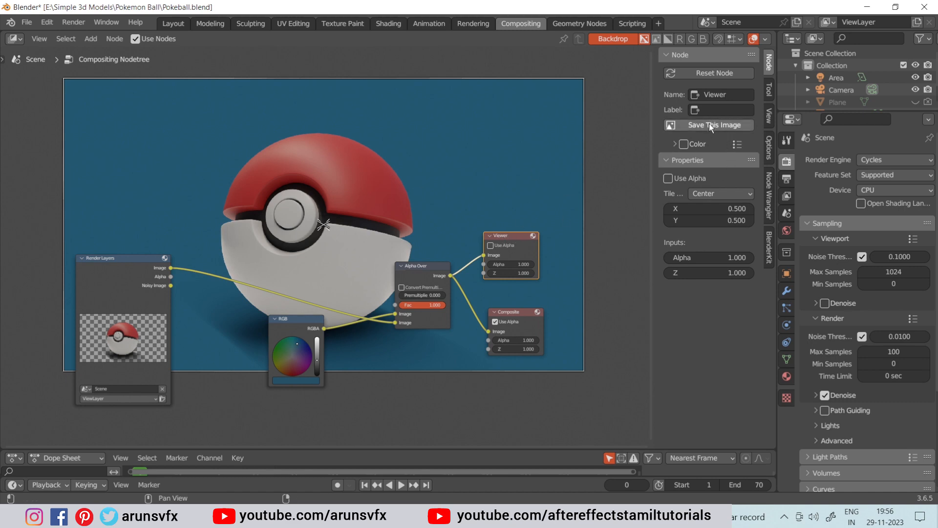
{"action": "left_click", "coordinate": [120, 268]}
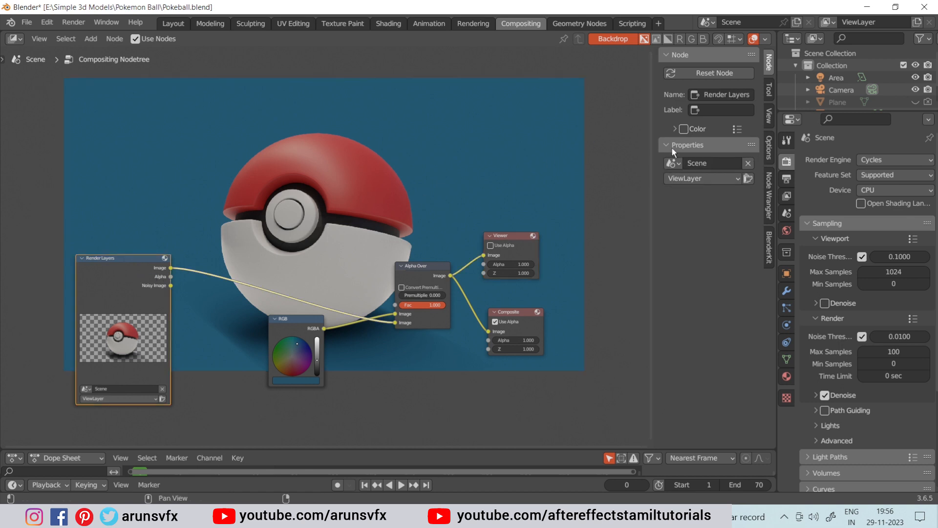
{"action": "left_click", "coordinate": [506, 236]}
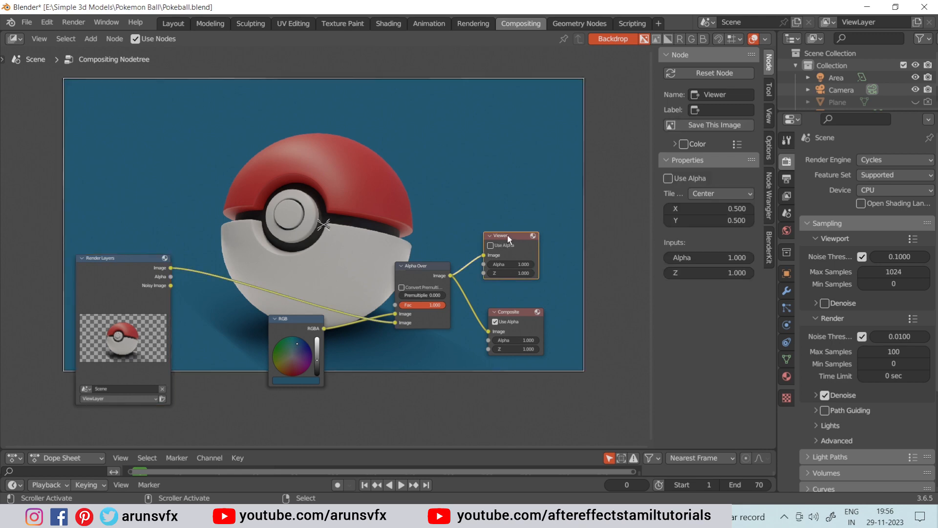
Step: Save the Viewer node's image as "Pokeball blue.png" in the Pokemon Ball folder
{"action": "left_click", "coordinate": [711, 126]}
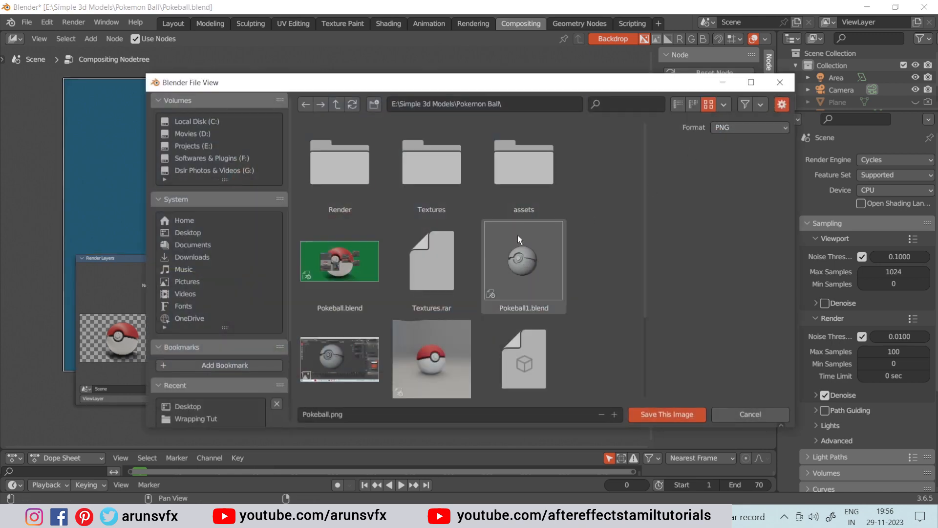
{"action": "scroll", "coordinate": [518, 235], "scroll_direction": "down", "scroll_amount": 2}
{"action": "scroll", "coordinate": [518, 235], "scroll_direction": "down", "scroll_amount": 2}
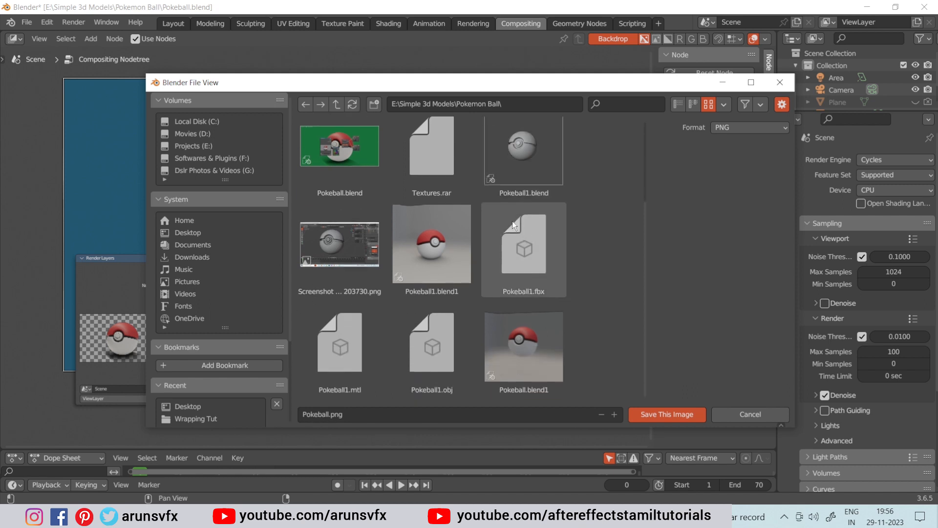
{"action": "left_click", "coordinate": [326, 414]}
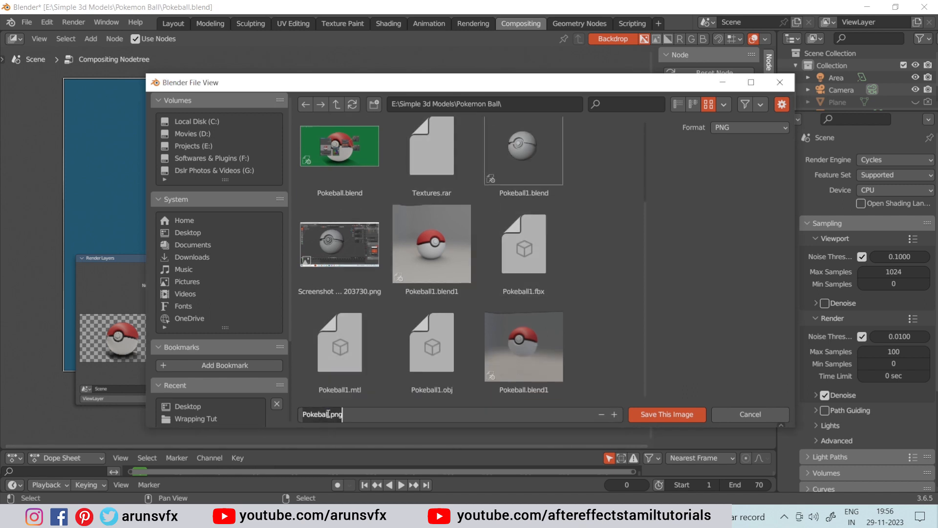
{"action": "left_click", "coordinate": [329, 414]}
{"action": "type", "text": "b"}
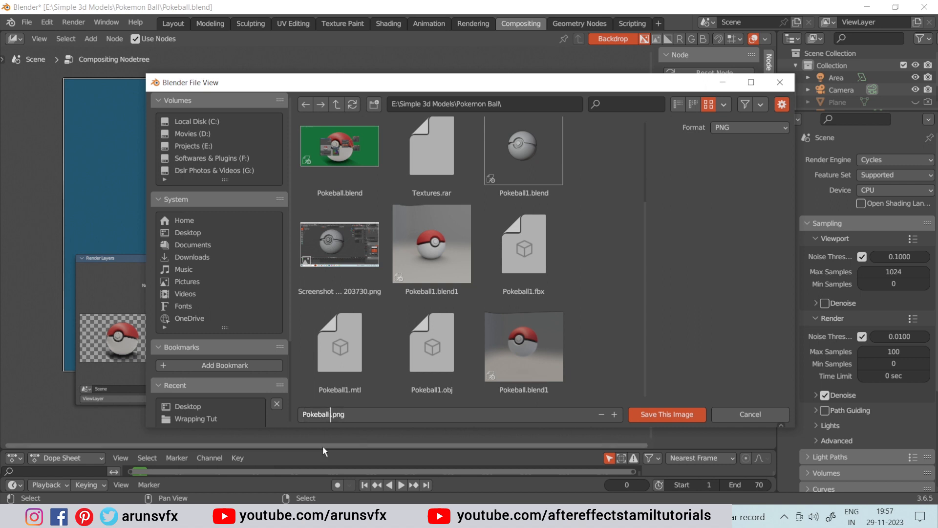
{"action": "type", "text": "lue"}
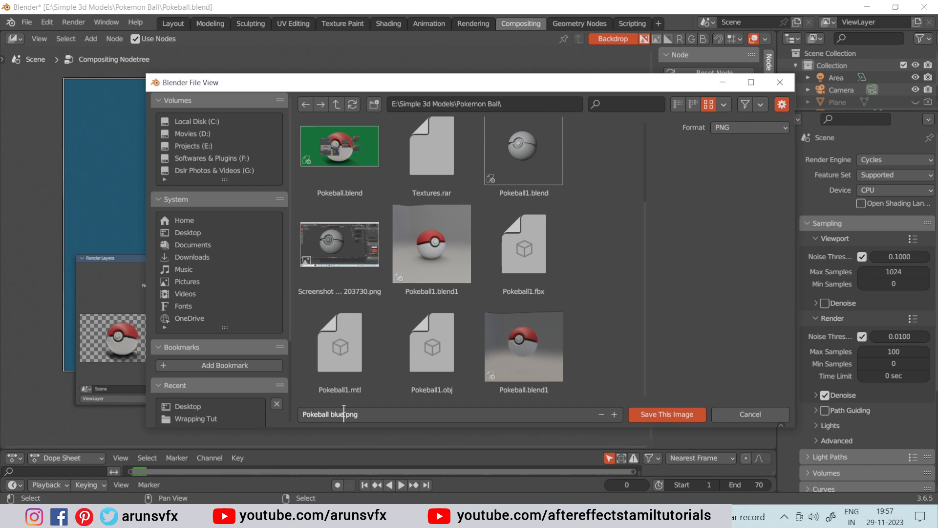
{"action": "left_click", "coordinate": [677, 418]}
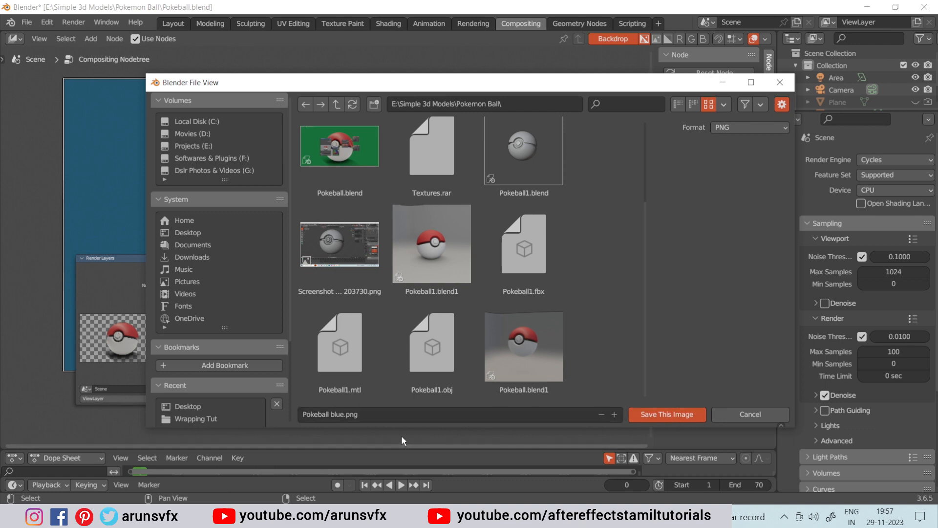
{"action": "left_click", "coordinate": [671, 414]}
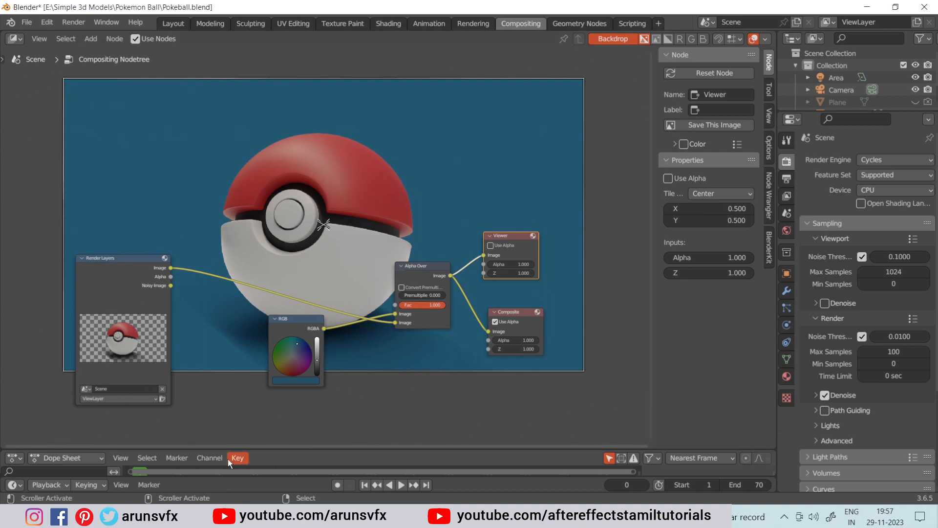